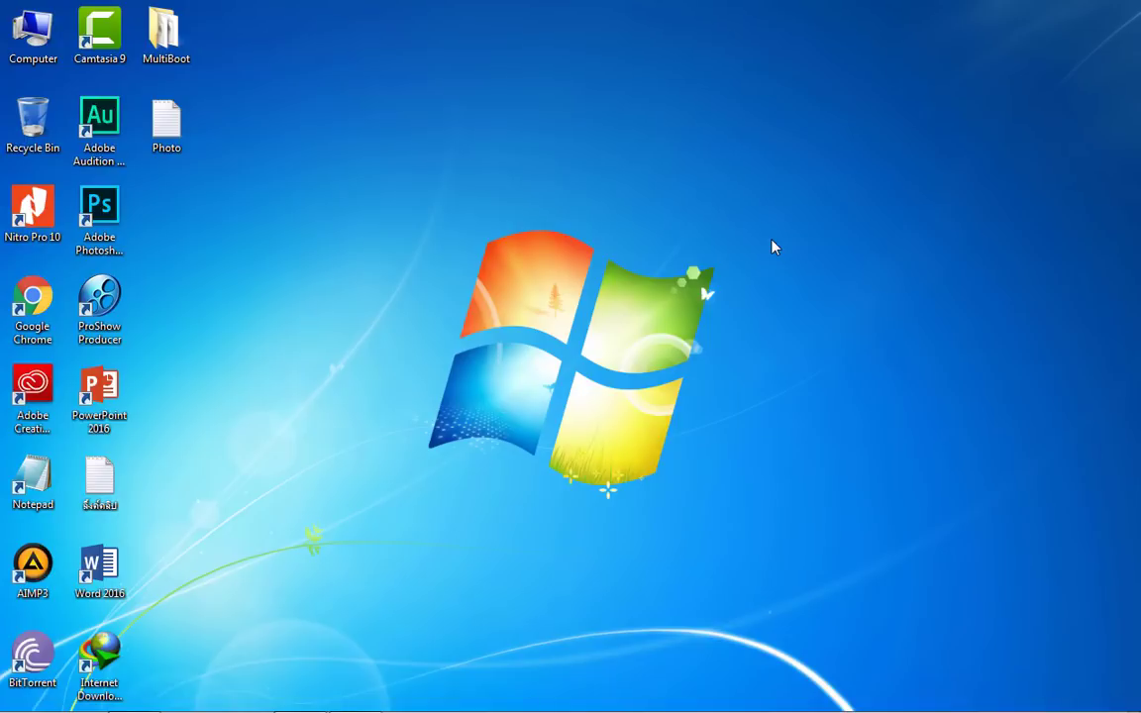
# Step: Open the MultiBoot folder from the desktop in a maximized window and look through its Windows 7, 8.1 and 10 ISO files
pyautogui.doubleClick(165, 35)
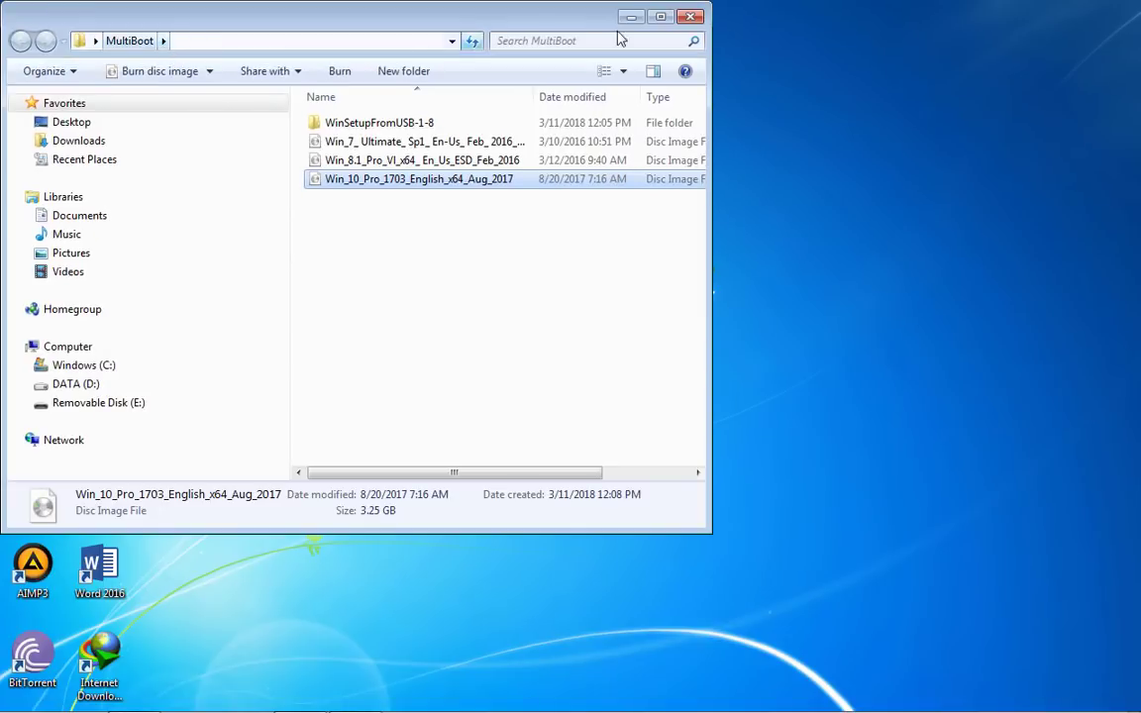
pyautogui.click(657, 18)
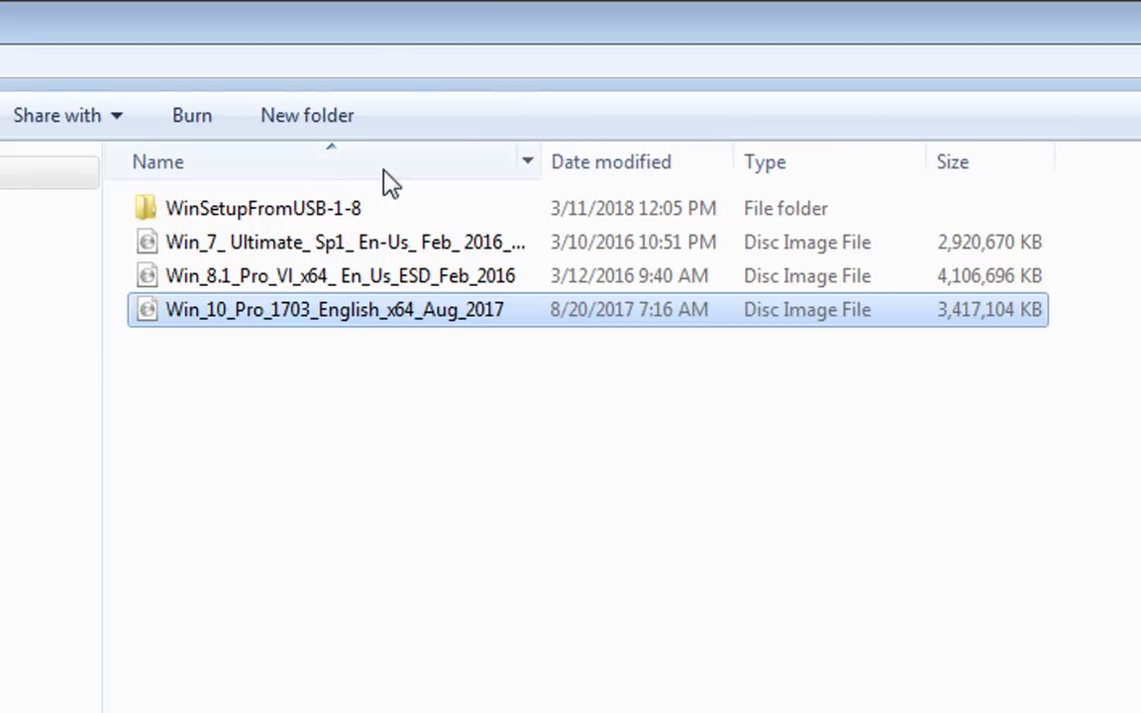
pyautogui.click(337, 222)
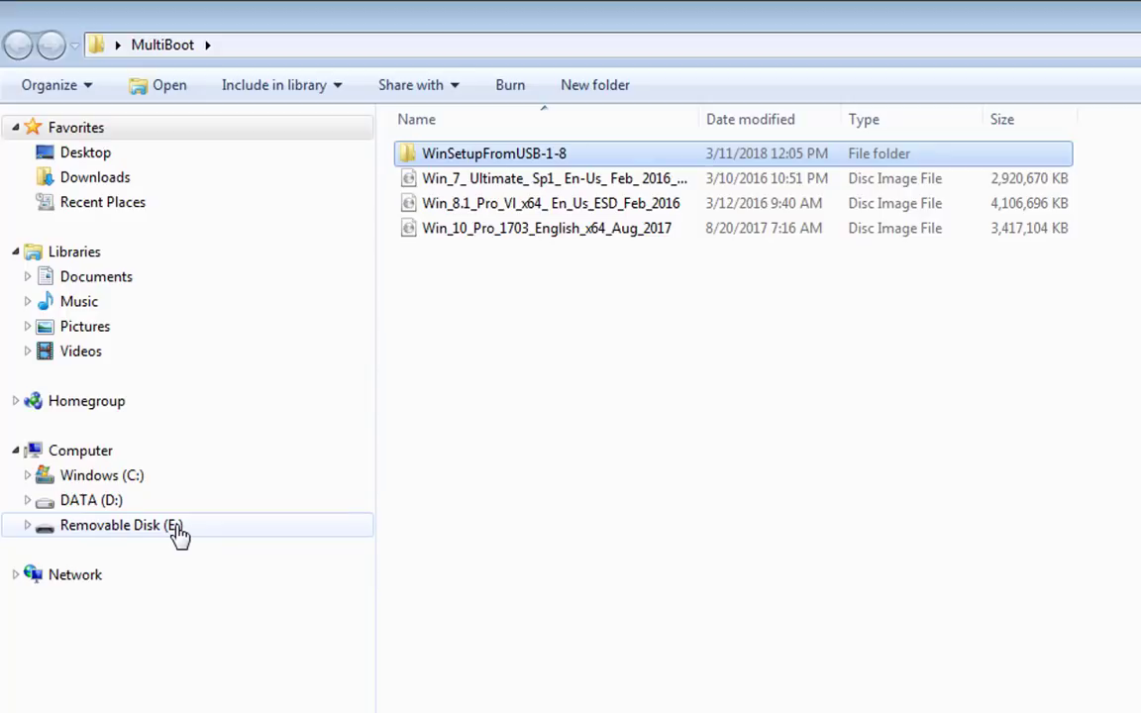
pyautogui.click(555, 190)
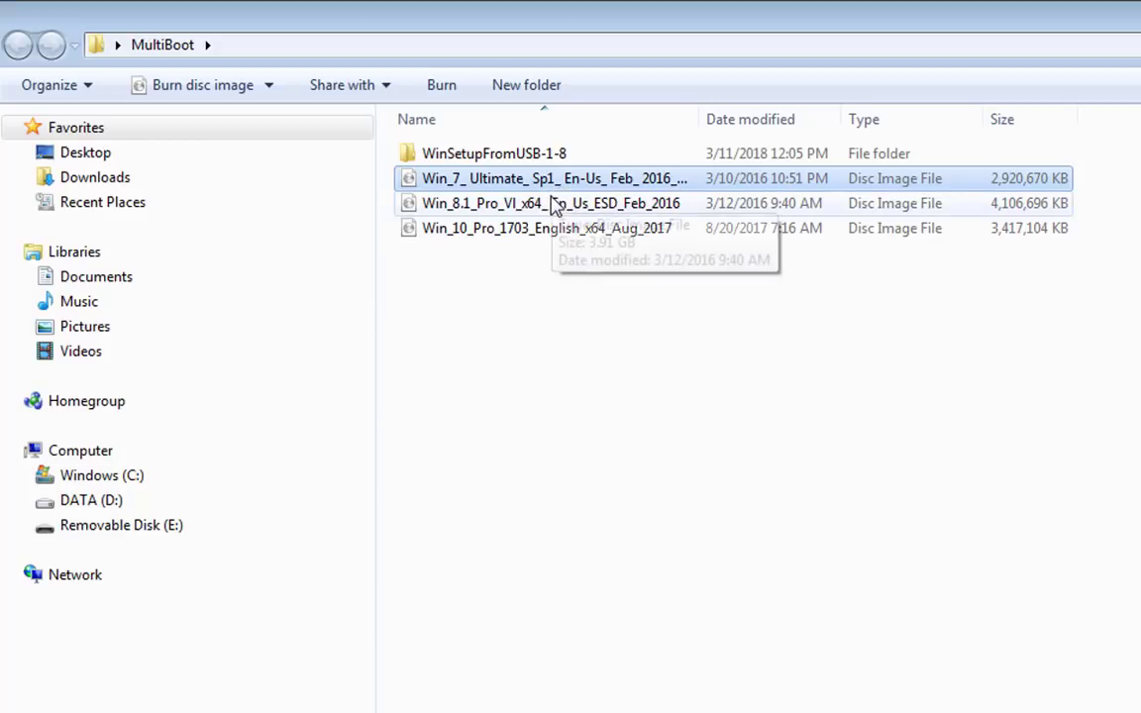
pyautogui.click(549, 211)
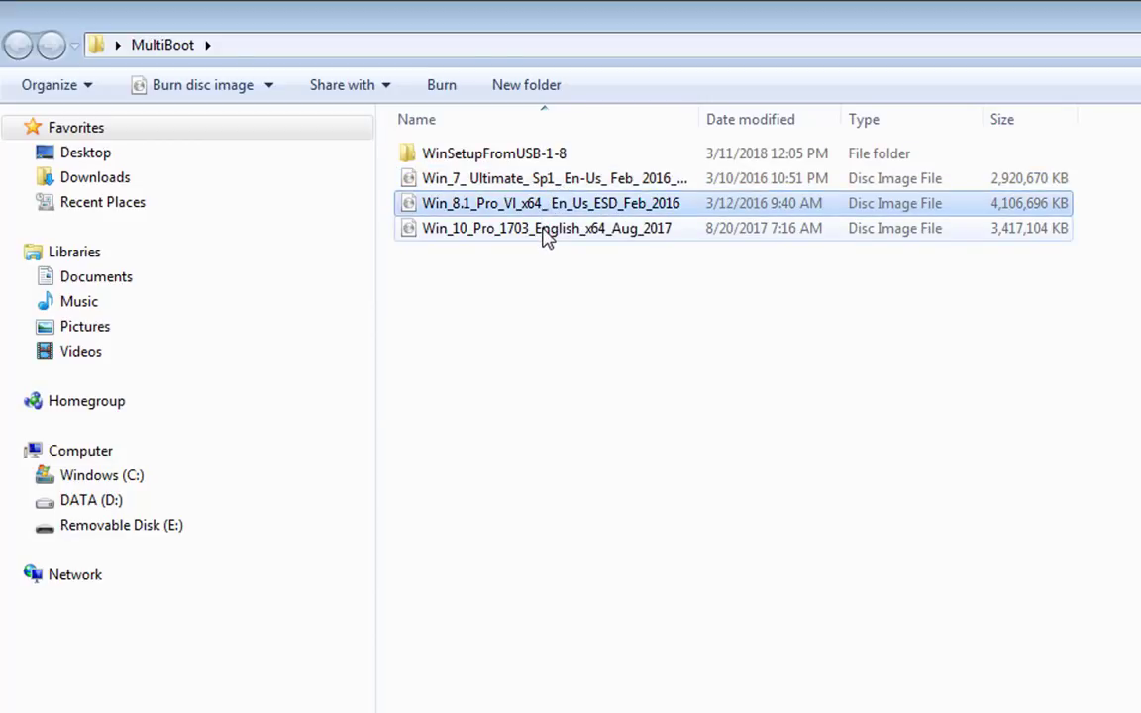
pyautogui.click(545, 236)
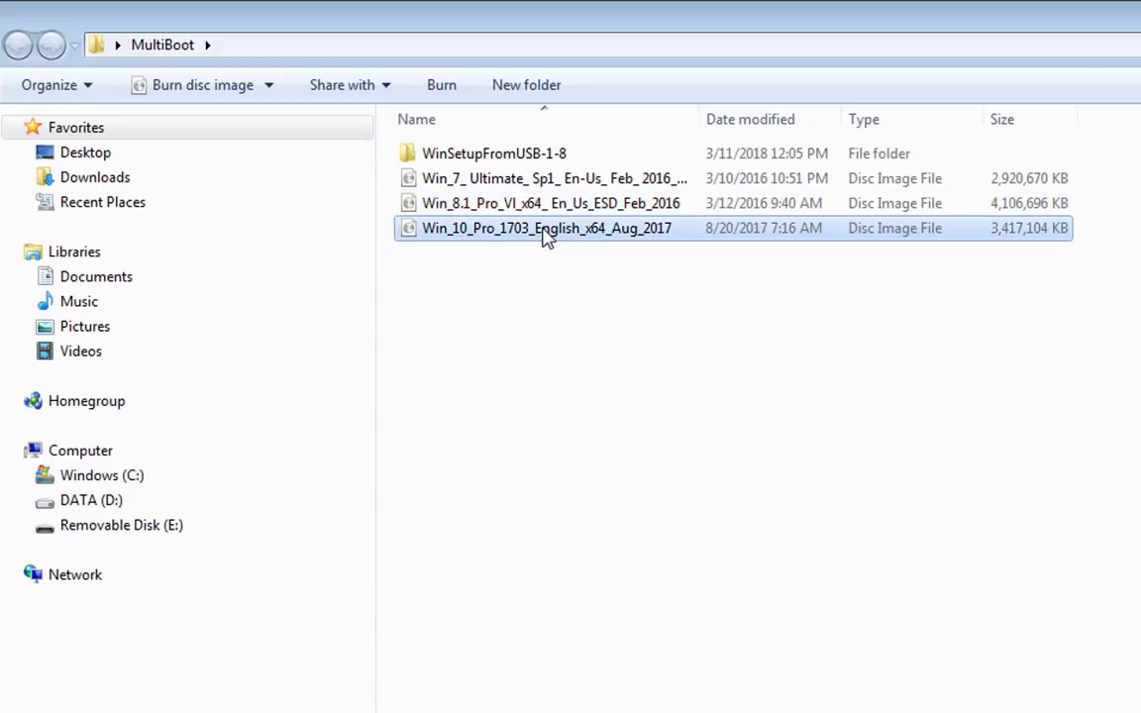
# Step: Open the WinSetupFromUSB-1-8 folder and launch the 64-bit application WinSetupFromUSB_1-8_x64
pyautogui.click(539, 160)
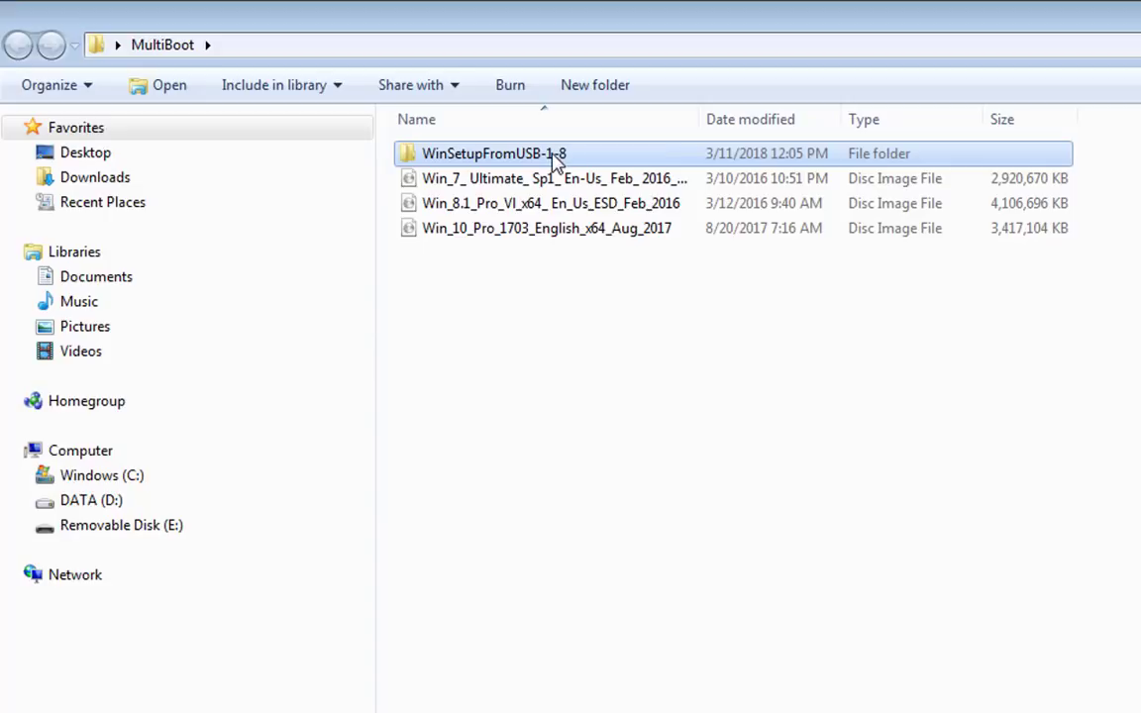
pyautogui.doubleClick(549, 156)
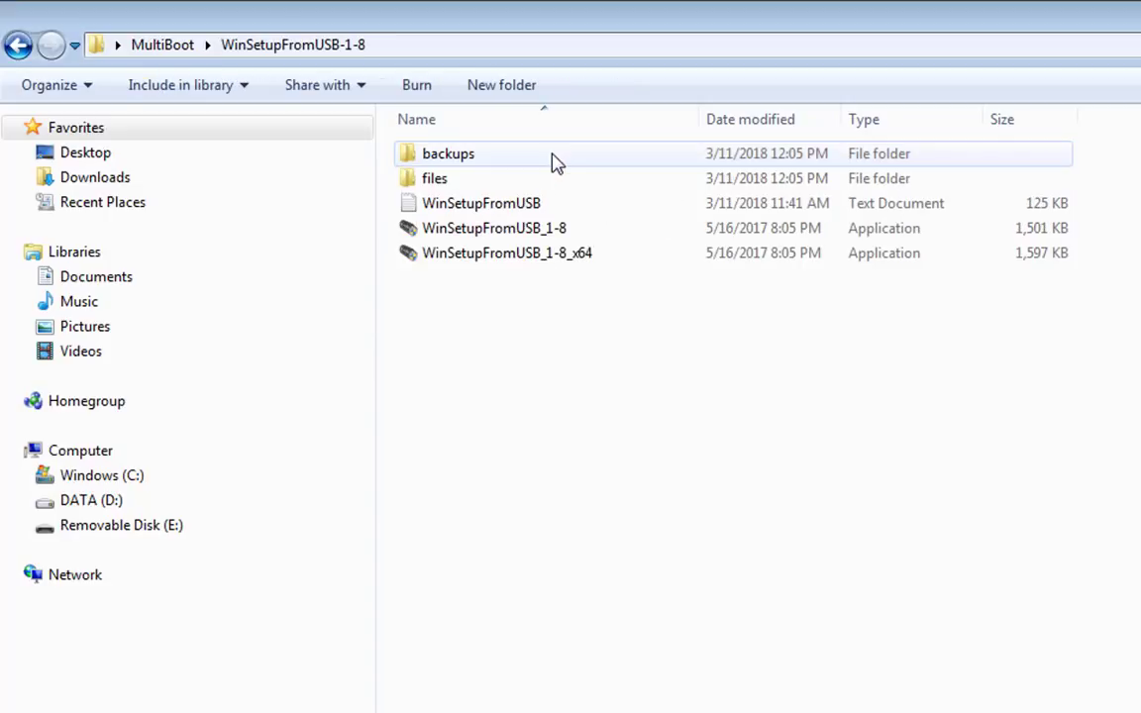
pyautogui.click(559, 229)
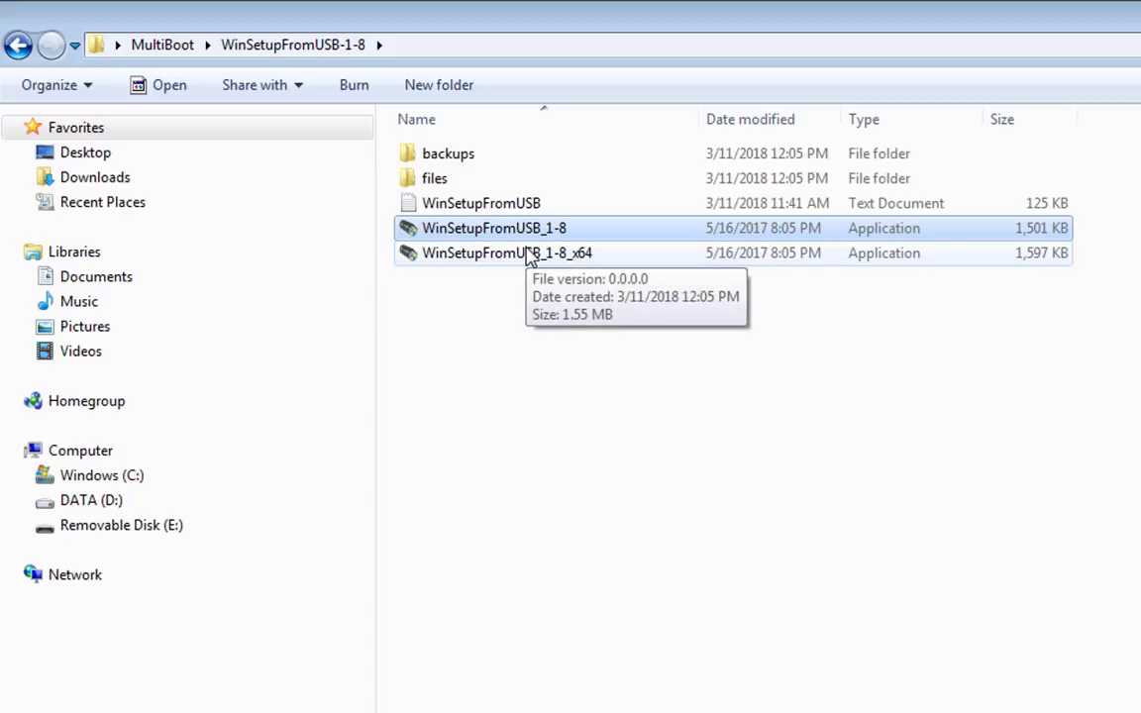
pyautogui.click(531, 256)
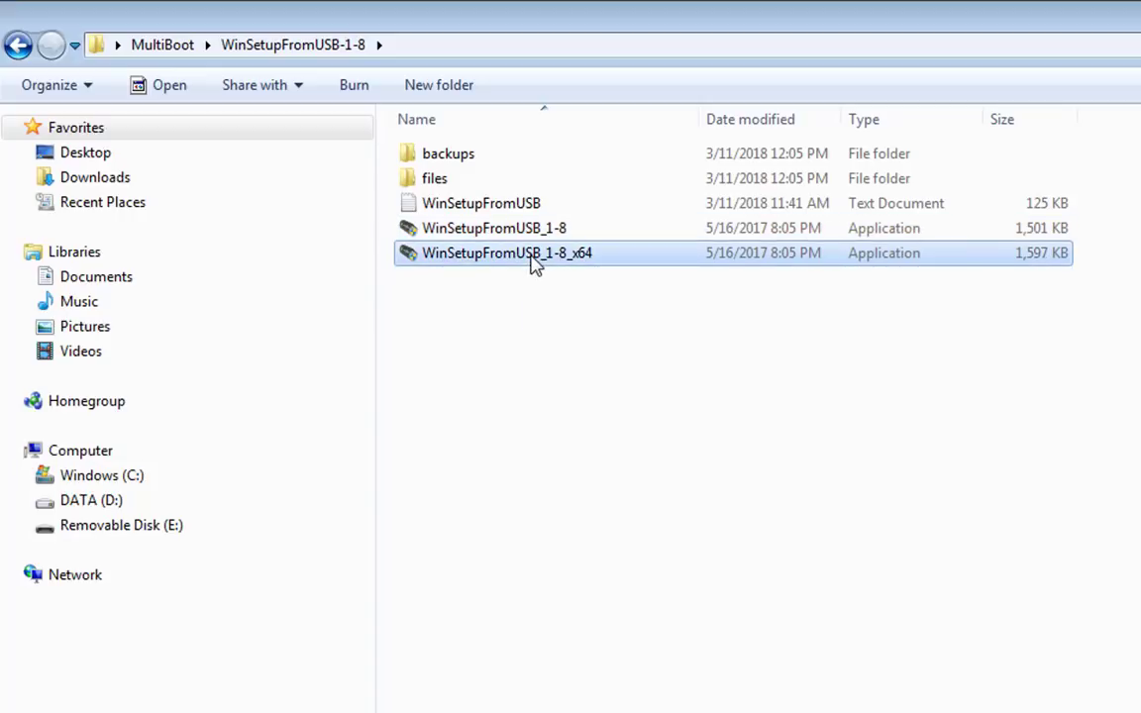
pyautogui.doubleClick(594, 256)
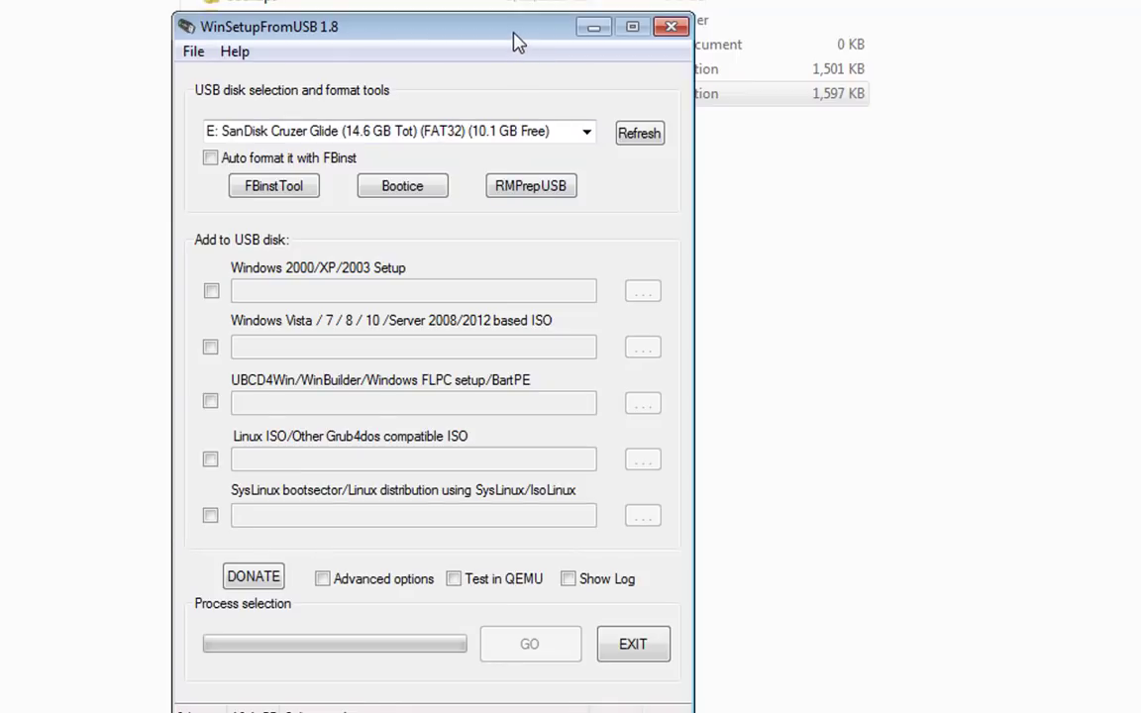
# Step: Keep the E: SanDisk Cruzer Glide as the target disk, refresh the disk list, and enable FBinst auto format with NTFS
pyautogui.click(588, 133)
pyautogui.click(587, 141)
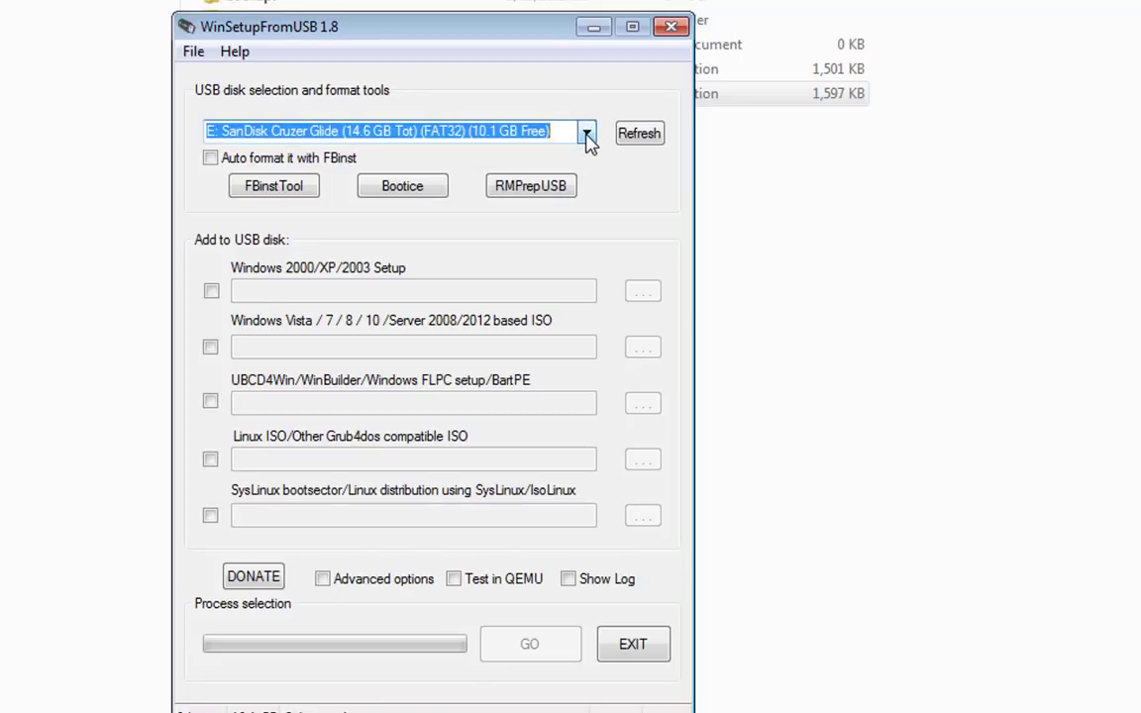
pyautogui.click(650, 138)
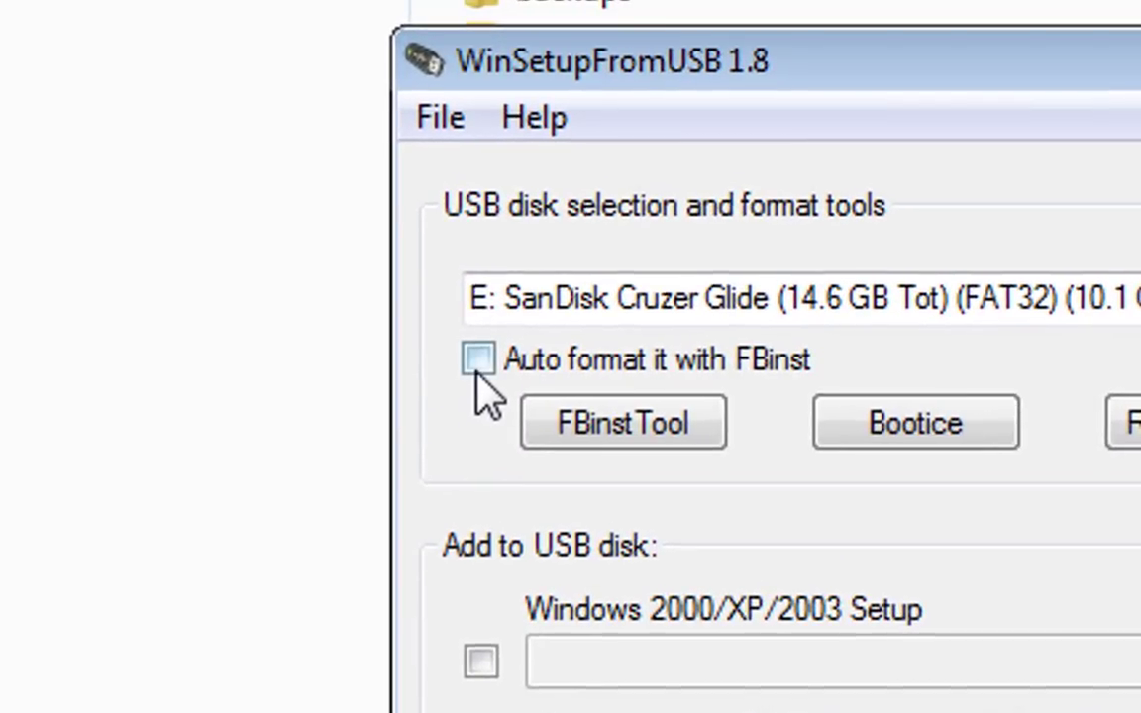
pyautogui.click(479, 361)
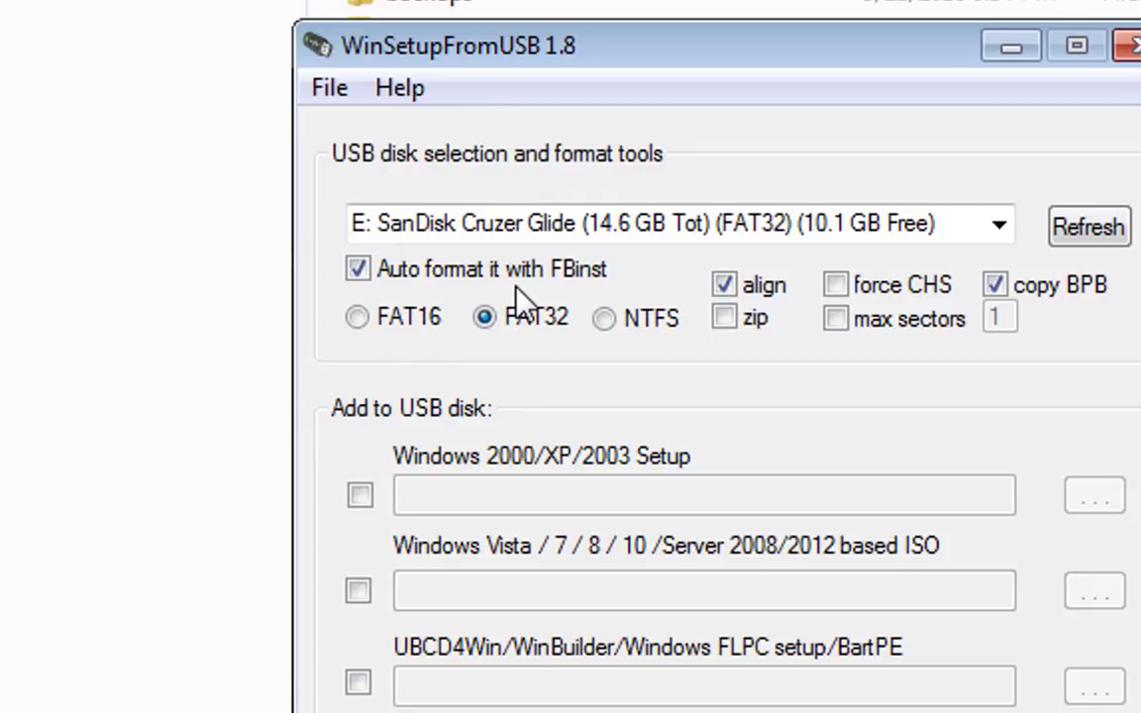
pyautogui.click(606, 321)
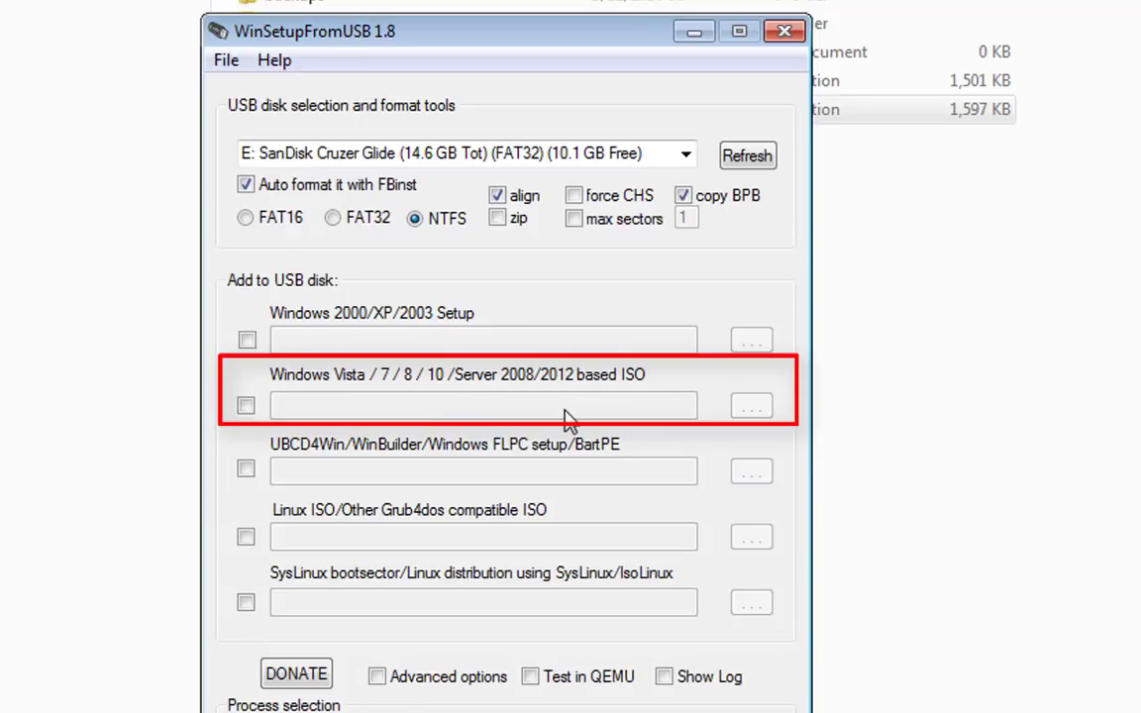
# Step: Enable the Windows Vista / 7 / 8 / 10 ISO source and choose the Win_7_ Ultimate_ Sp1 ISO from the desktop's MultiBoot folder
pyautogui.click(246, 405)
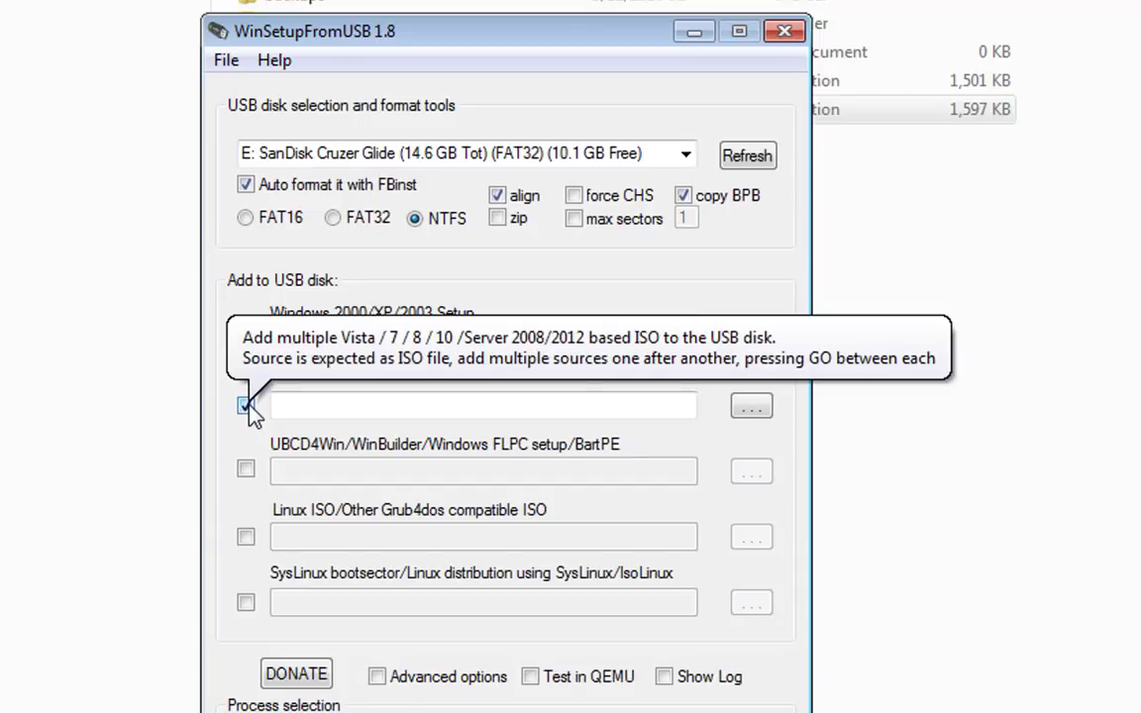
pyautogui.click(750, 407)
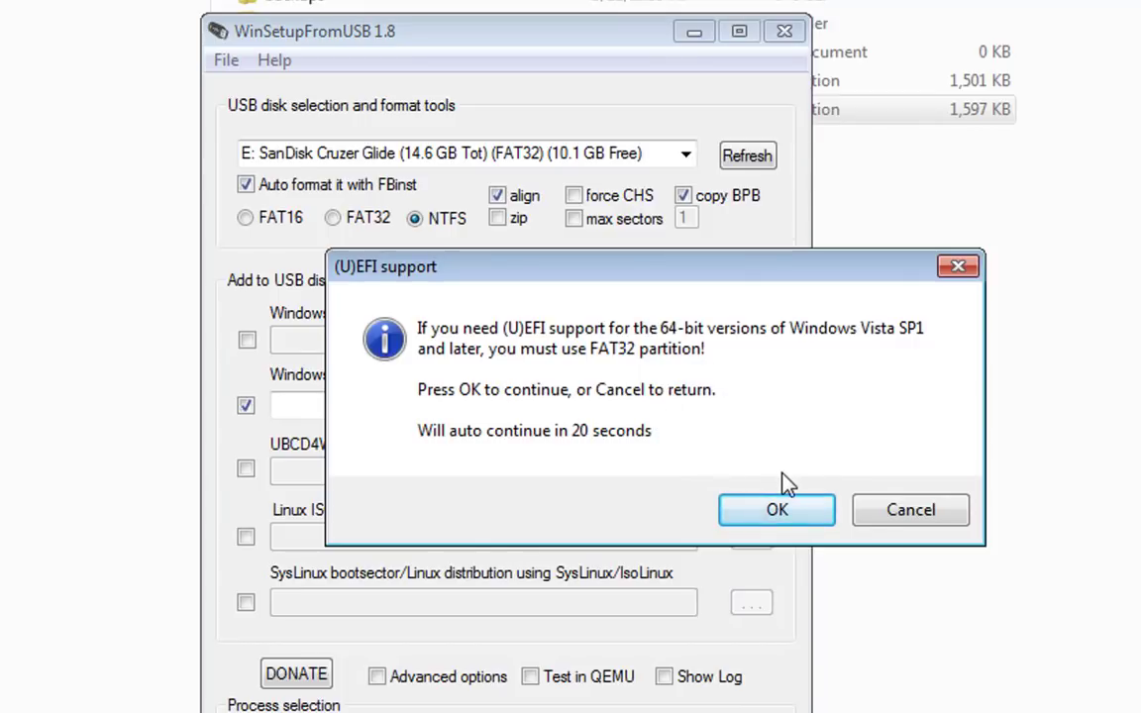
pyautogui.click(784, 512)
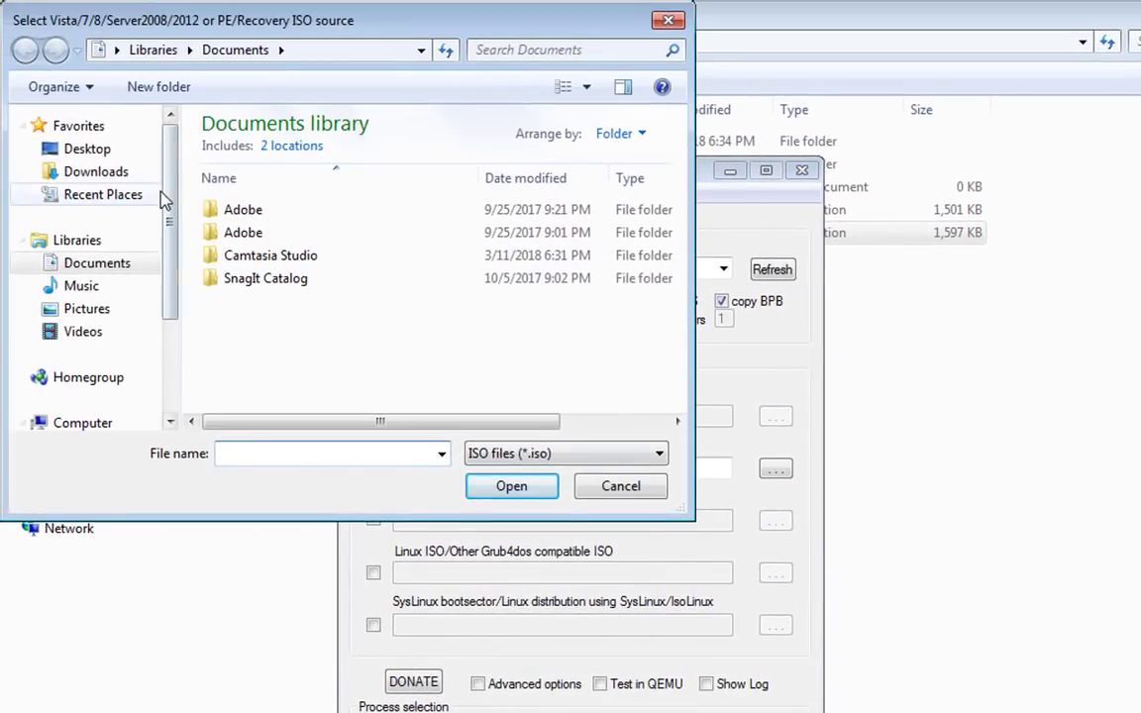
pyautogui.moveTo(171, 194); pyautogui.dragTo(170, 290)
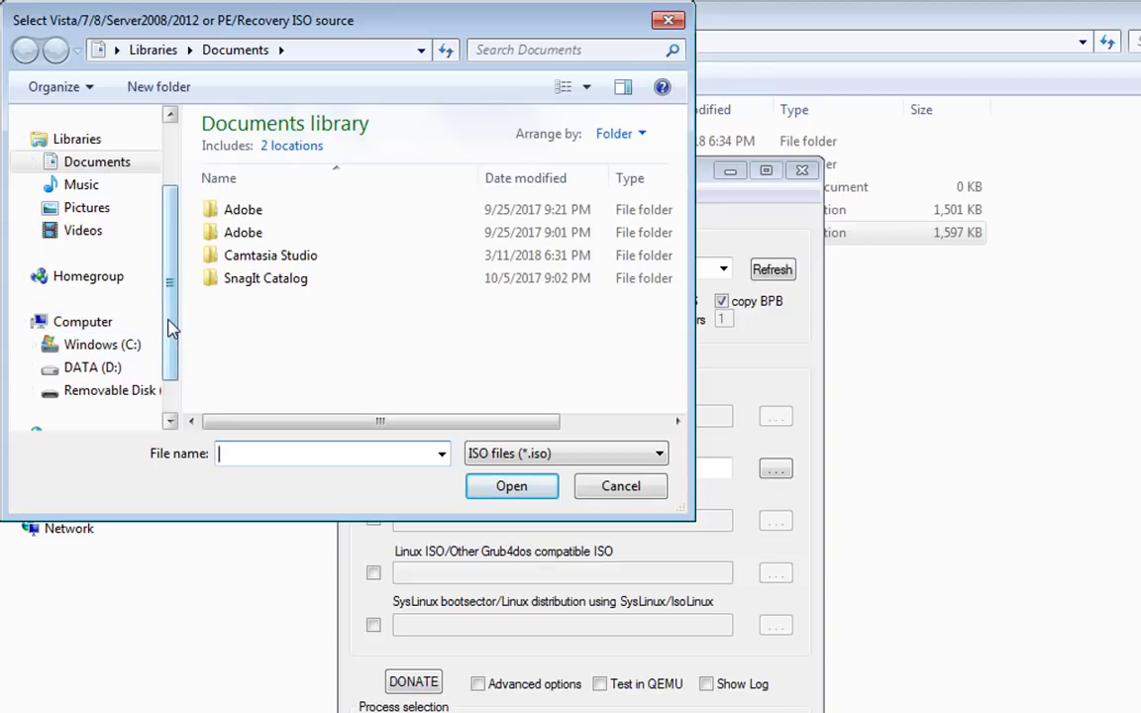
pyautogui.moveTo(165, 306); pyautogui.dragTo(140, 211)
pyautogui.click(71, 151)
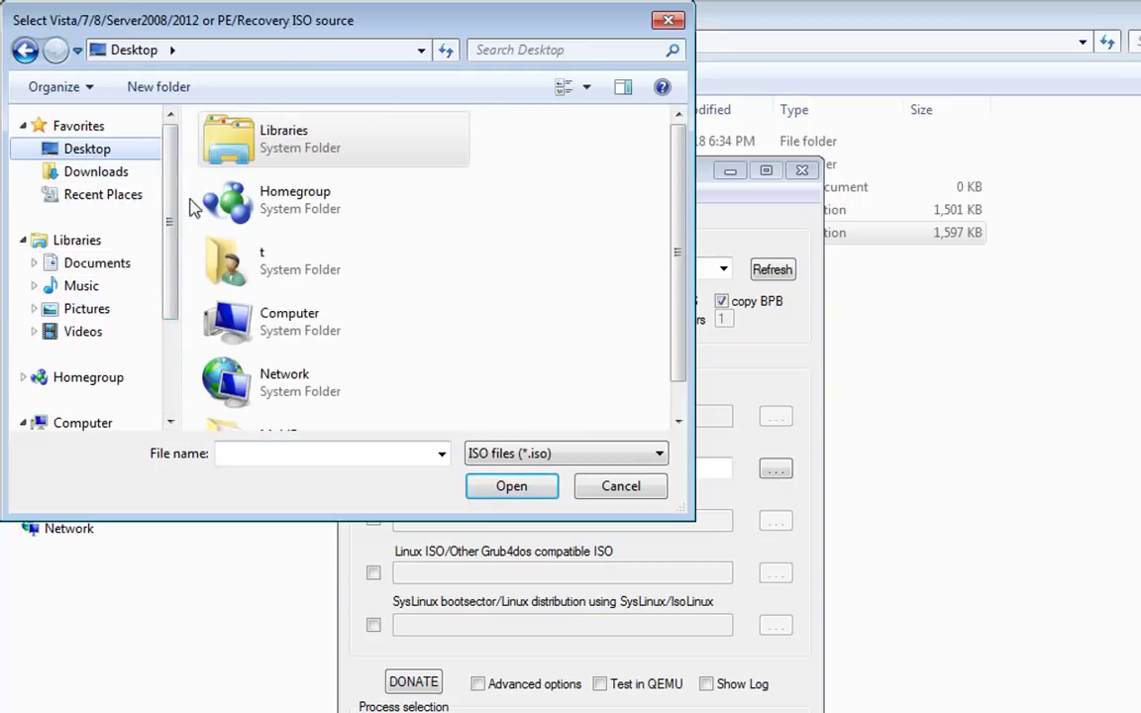
pyautogui.moveTo(680, 249); pyautogui.dragTo(680, 300)
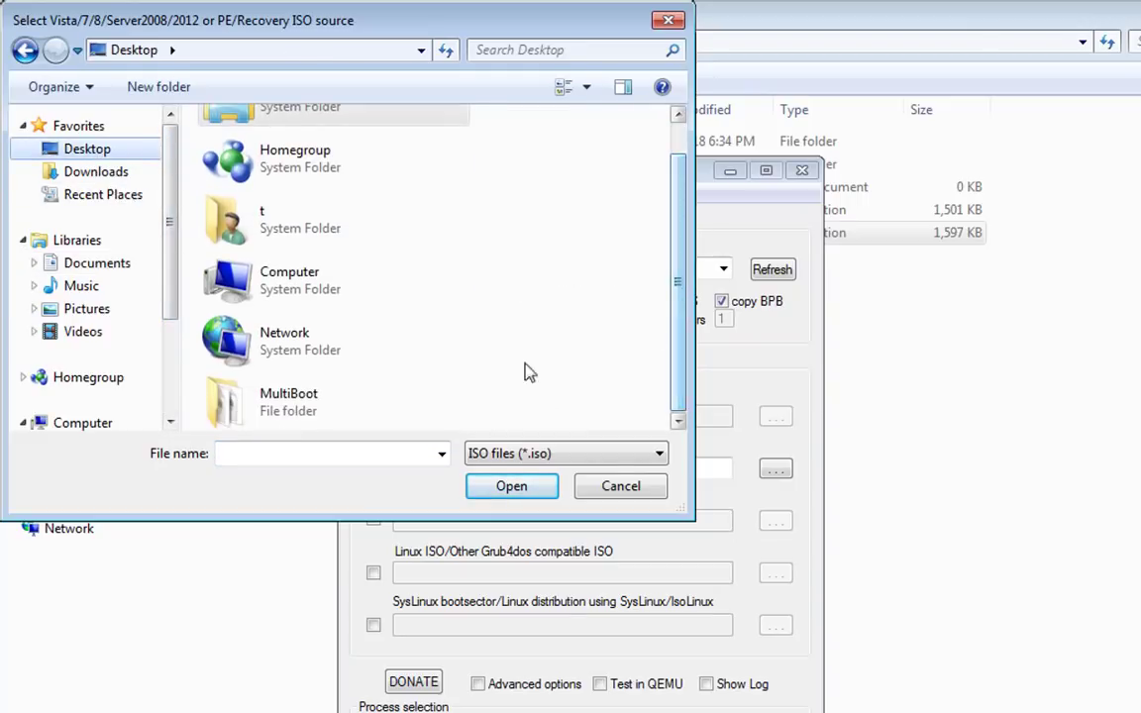
pyautogui.doubleClick(344, 390)
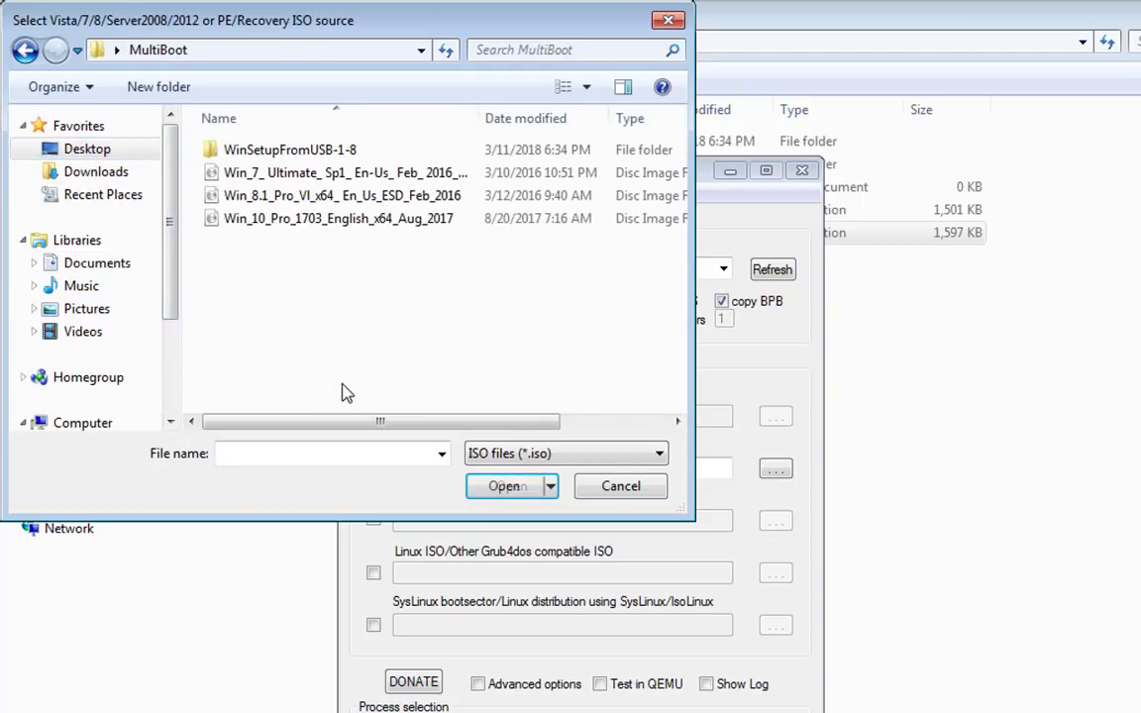
pyautogui.click(335, 180)
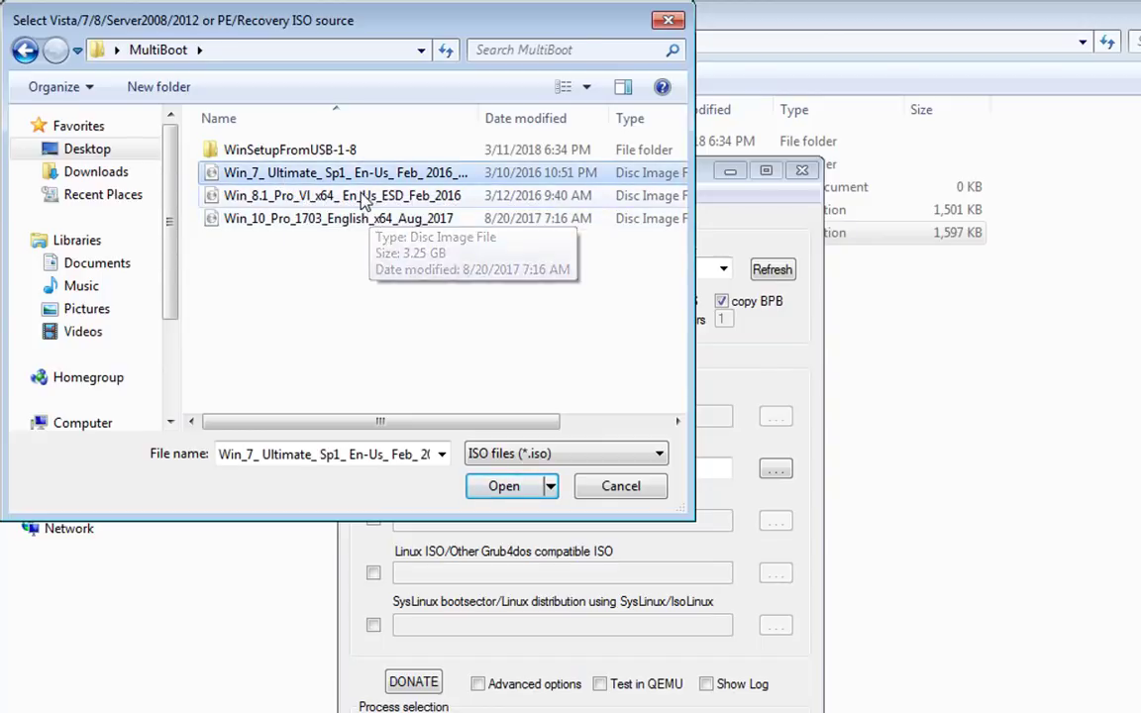
pyautogui.click(504, 485)
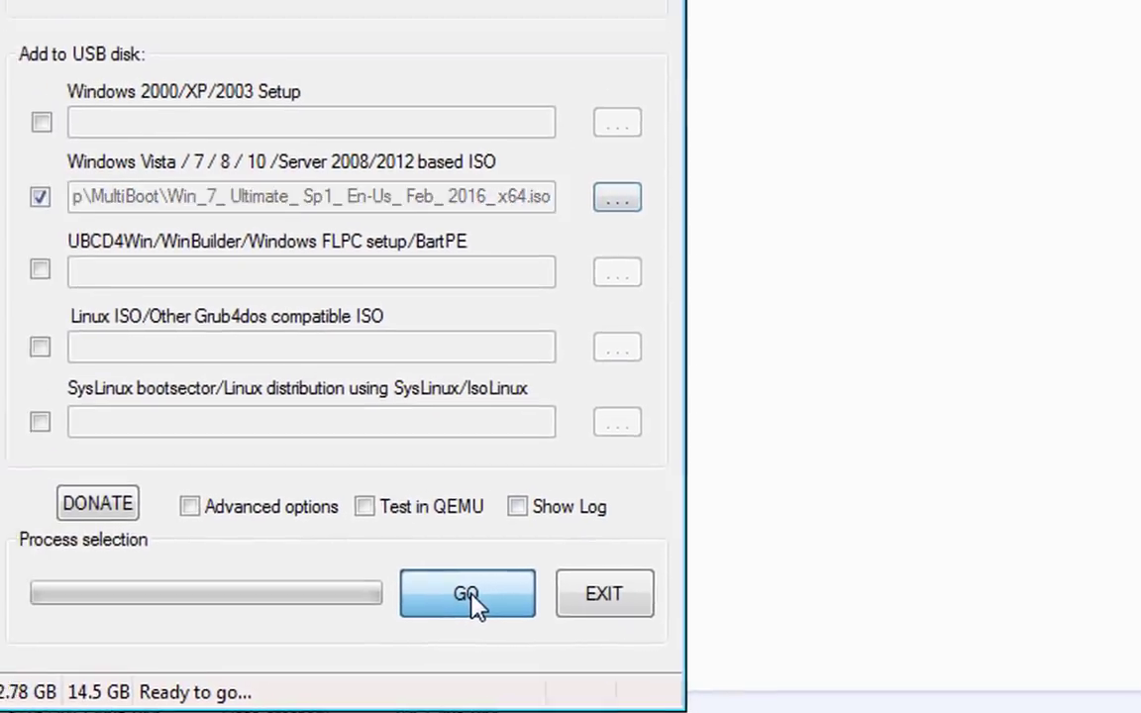
# Step: Format the USB disk and write the Windows 7 setup to it, accepting both erase warnings and closing the completion message
pyautogui.click(404, 590)
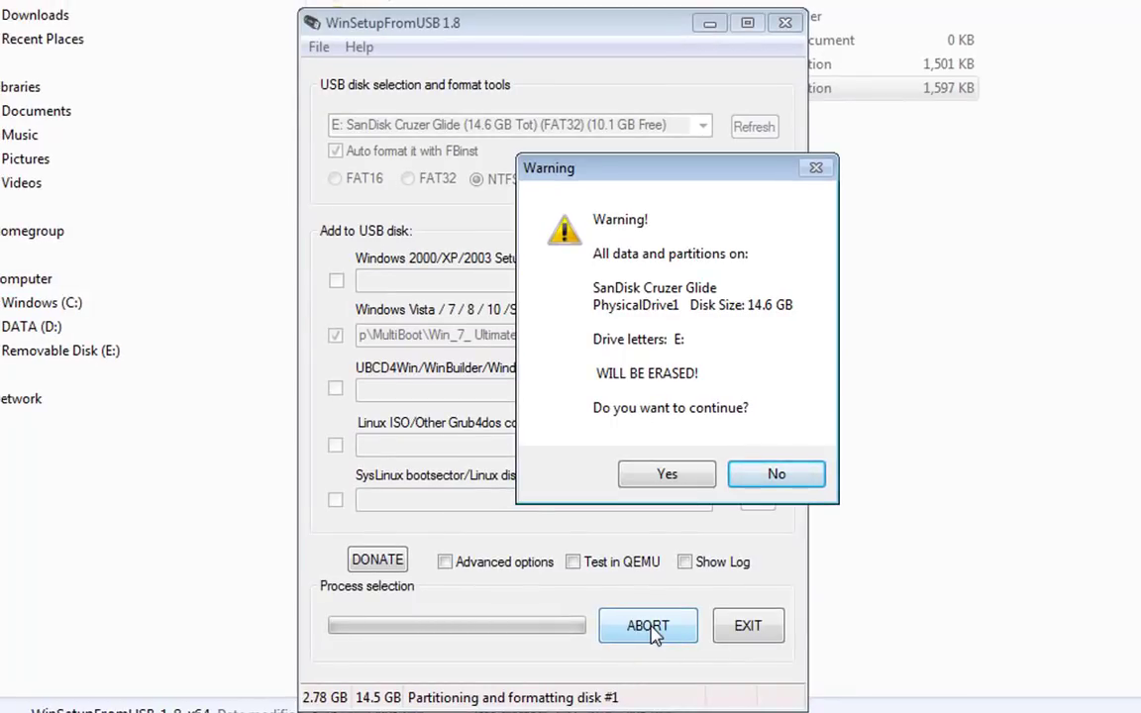
pyautogui.click(669, 477)
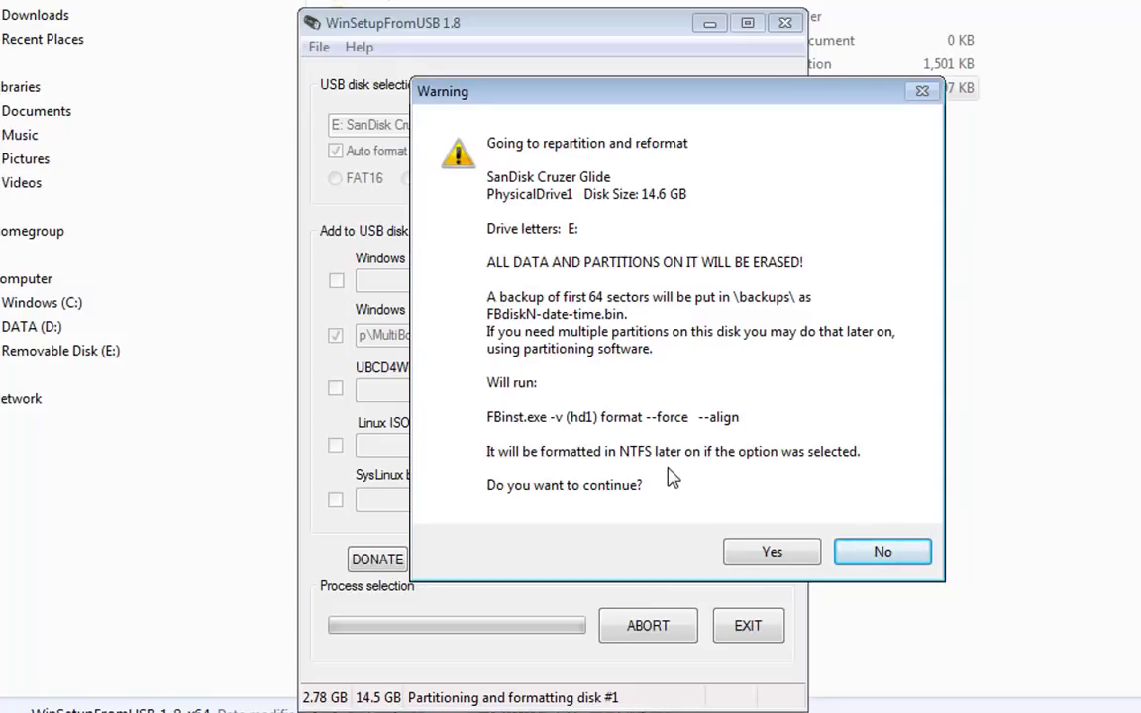
pyautogui.click(771, 553)
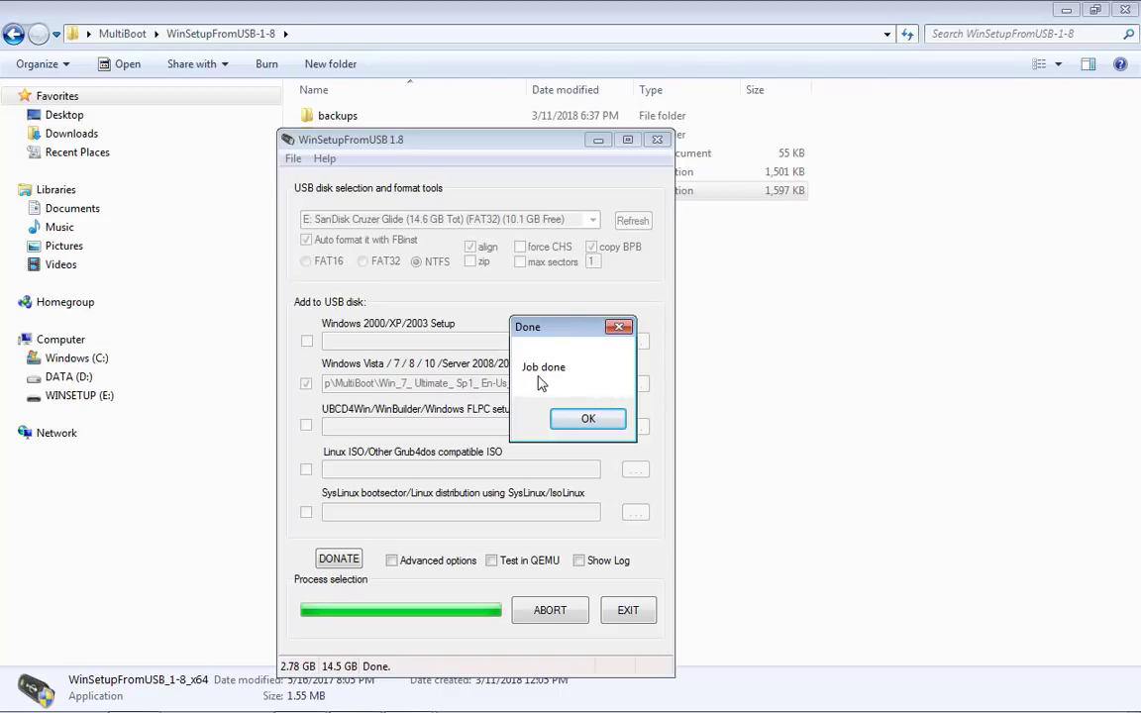
pyautogui.click(589, 420)
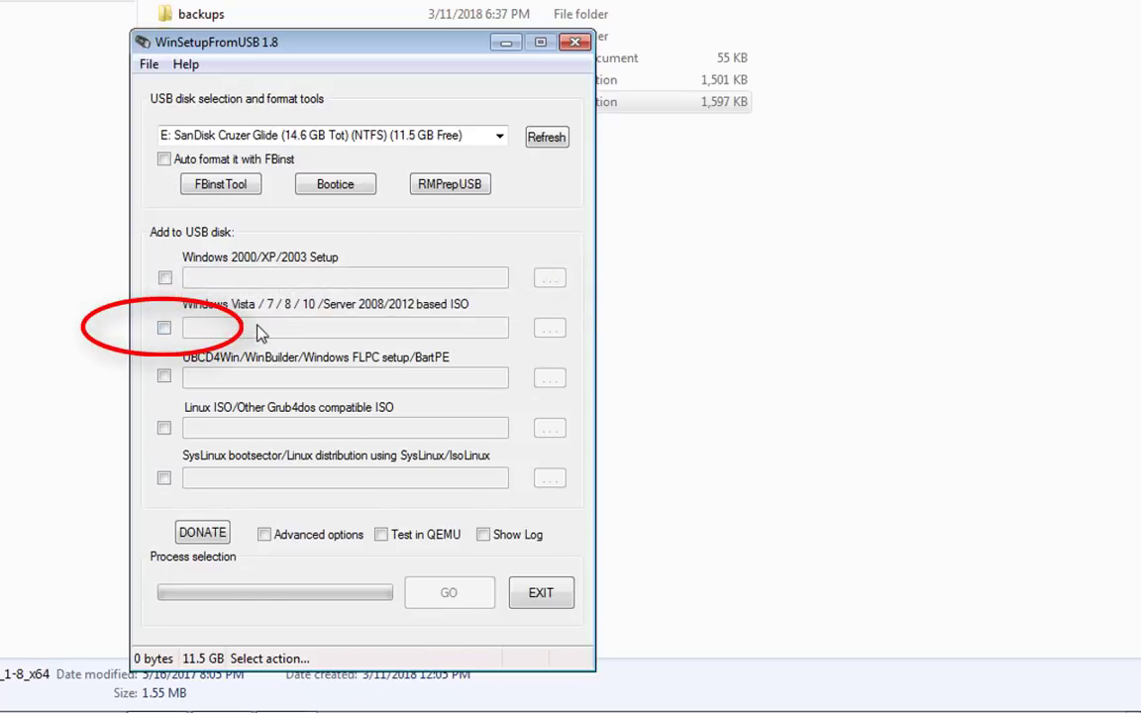
# Step: Add Win_8.1_Pro_Vl_x64_ En_Us_ESD_Feb_2016.iso as a Windows Vista / 7 / 8 / 10 source and write it to the USB disk without auto format
pyautogui.click(165, 328)
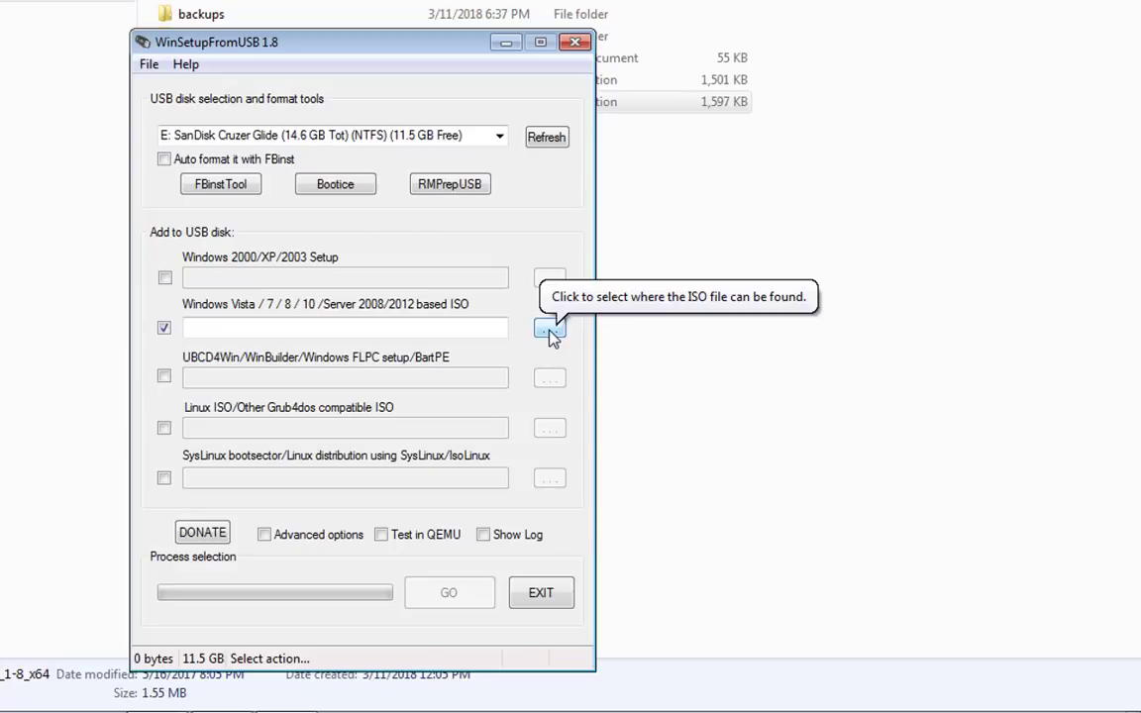
pyautogui.click(549, 330)
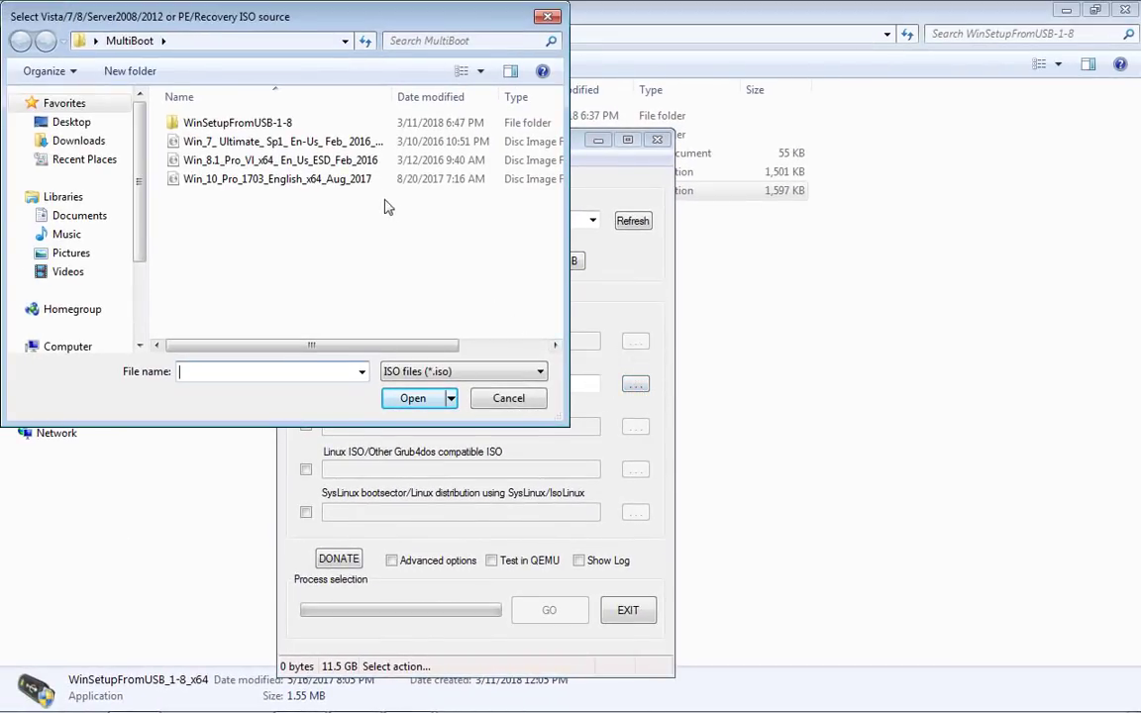
pyautogui.click(357, 162)
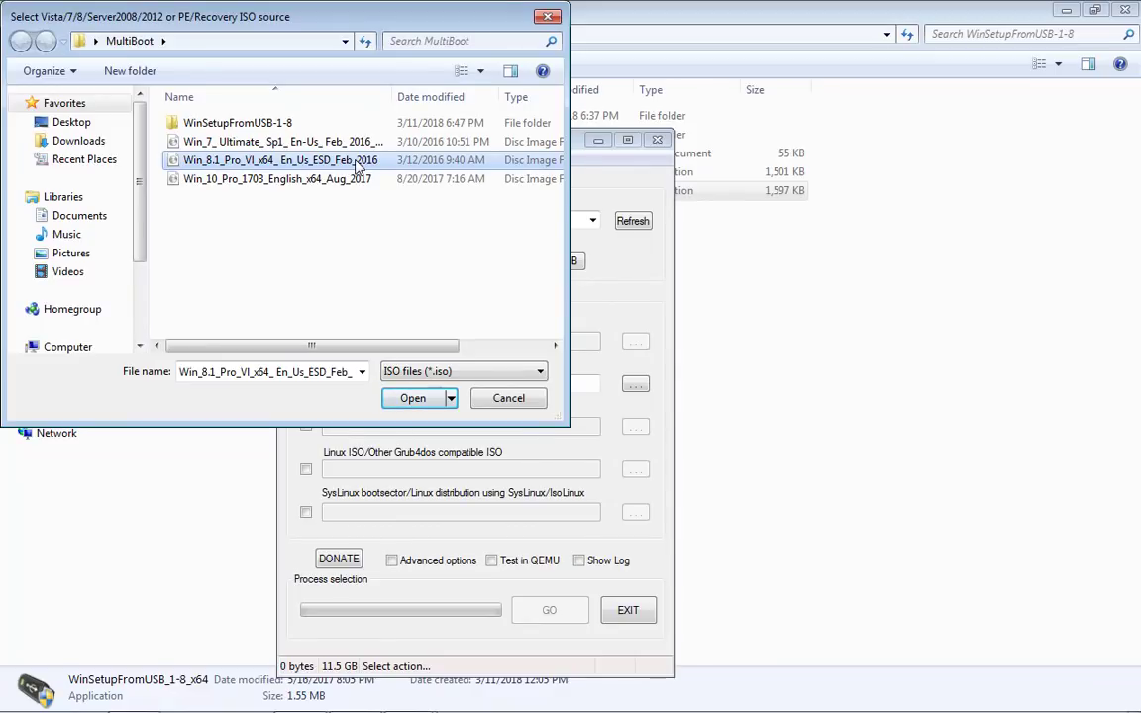
pyautogui.click(413, 397)
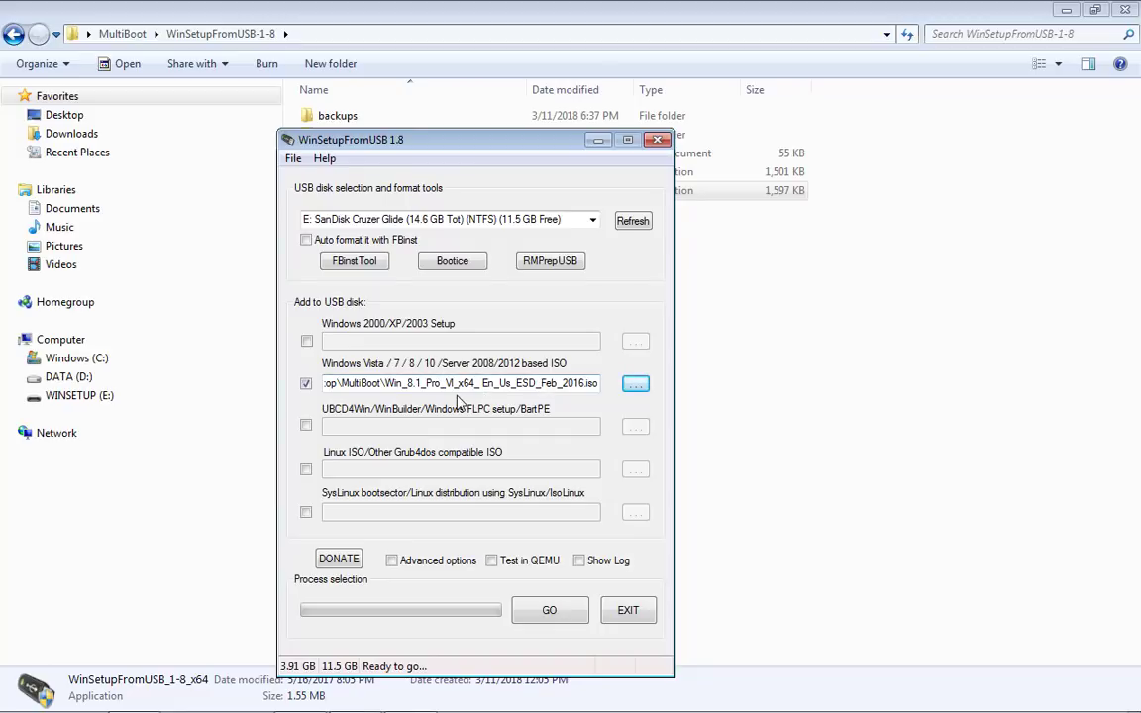
pyautogui.click(546, 614)
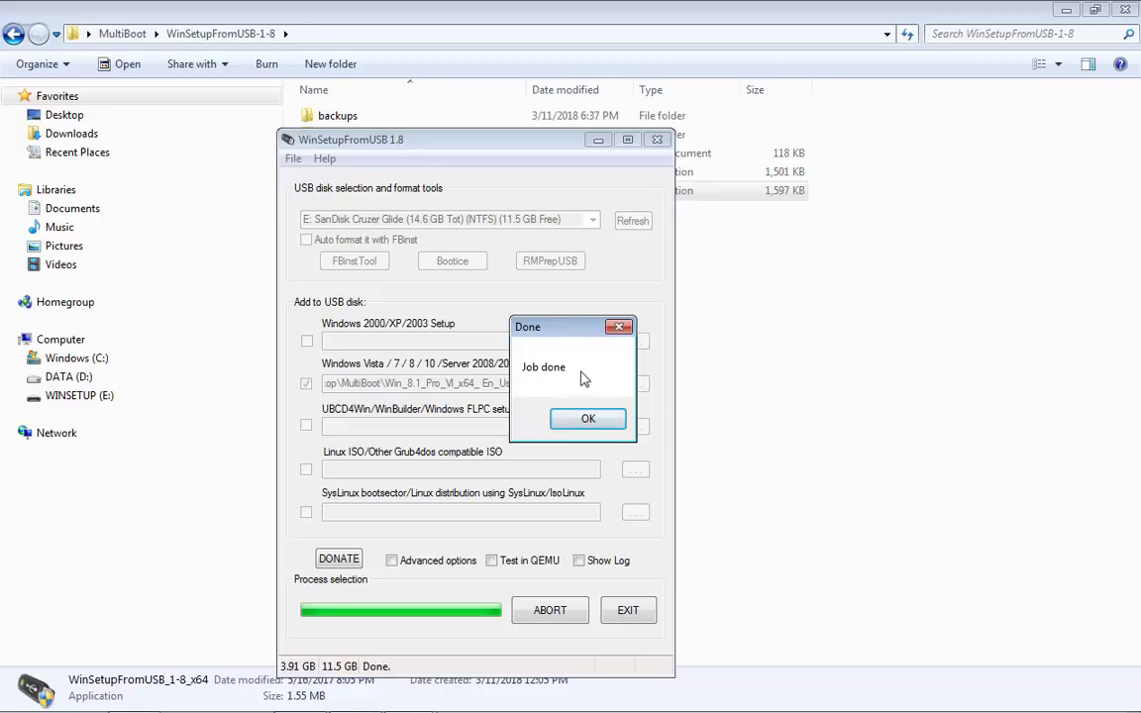
pyautogui.click(589, 421)
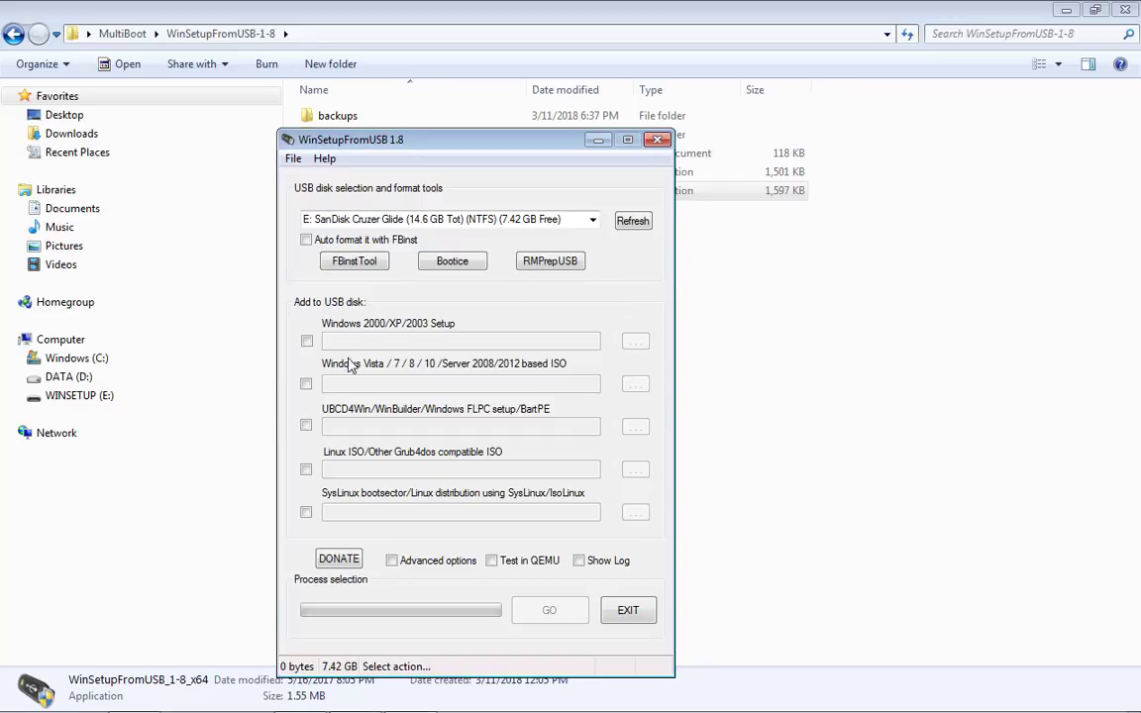
# Step: Add Win_10_Pro_1703_English_x64_Aug_2017.iso as a Windows Vista / 7 / 8 / 10 source, write it to the USB disk and dismiss the completion message
pyautogui.click(306, 384)
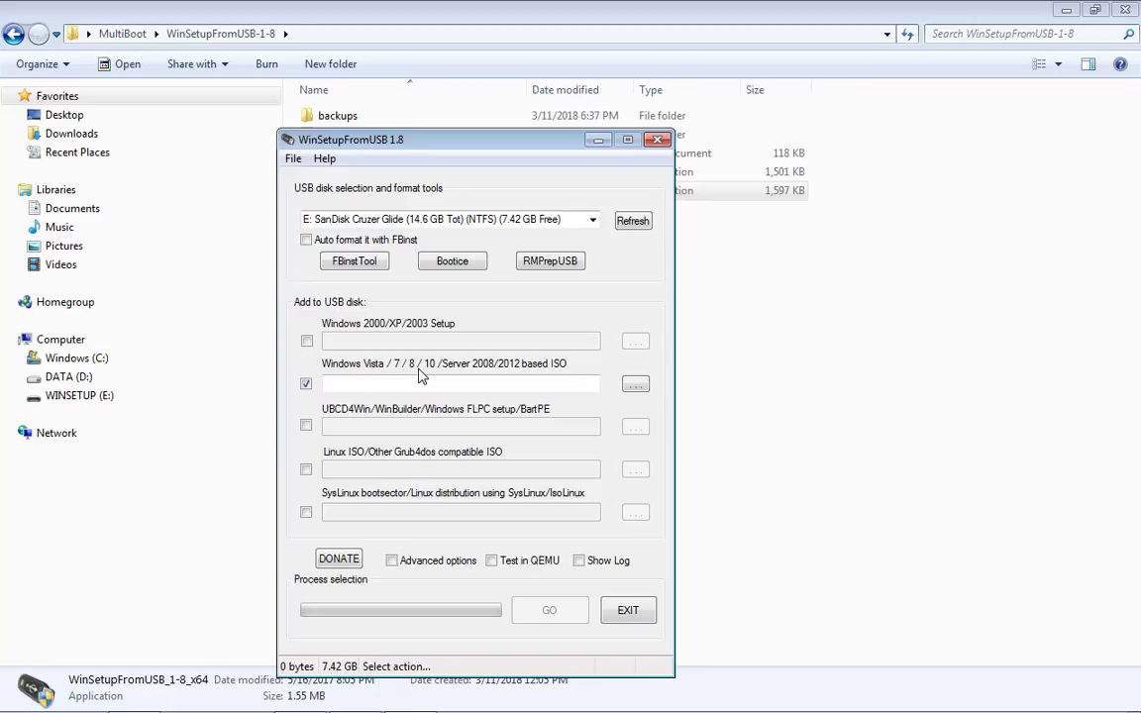
pyautogui.click(635, 386)
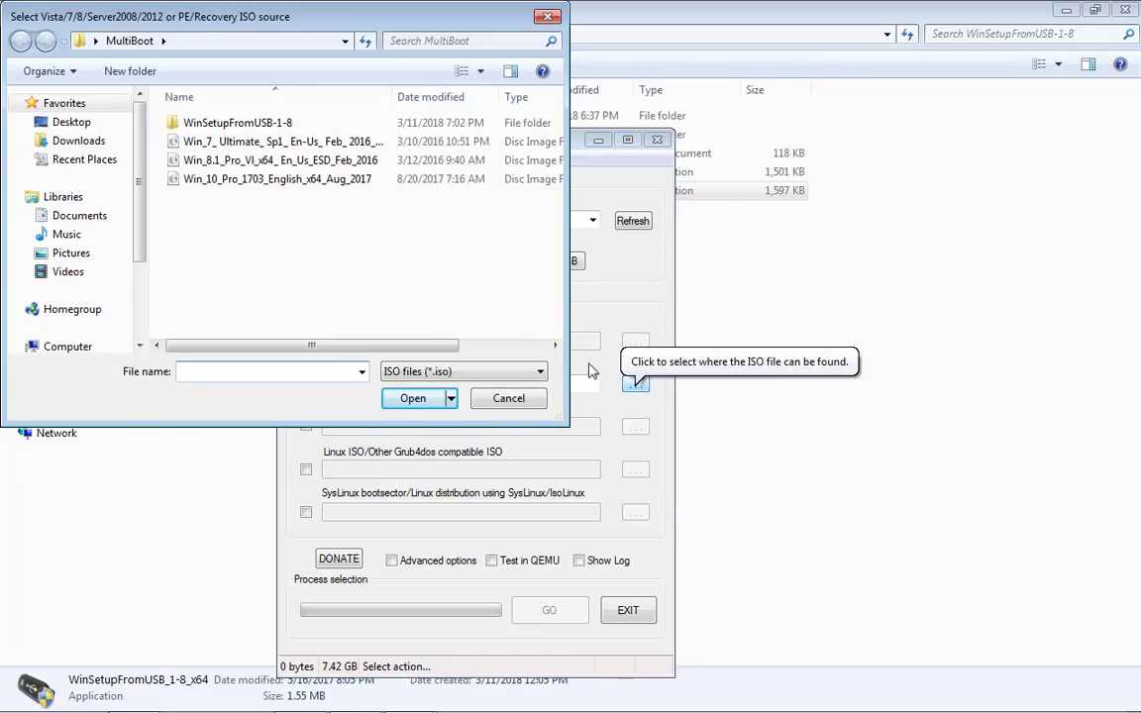
pyautogui.click(280, 179)
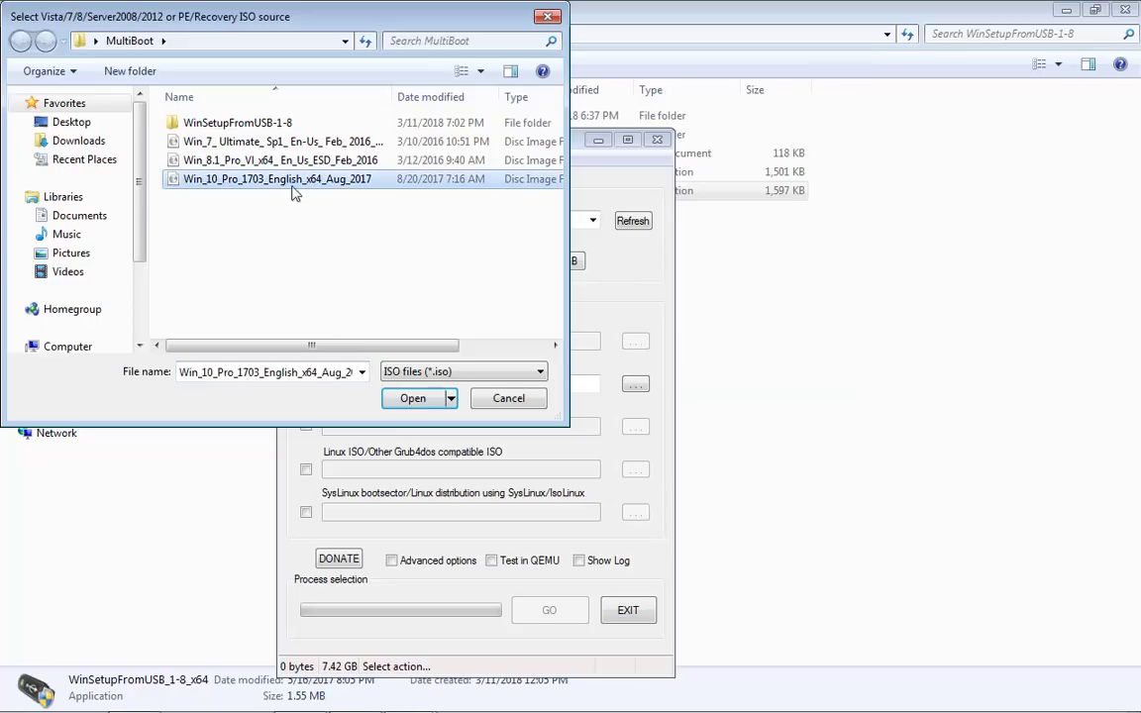
pyautogui.click(409, 398)
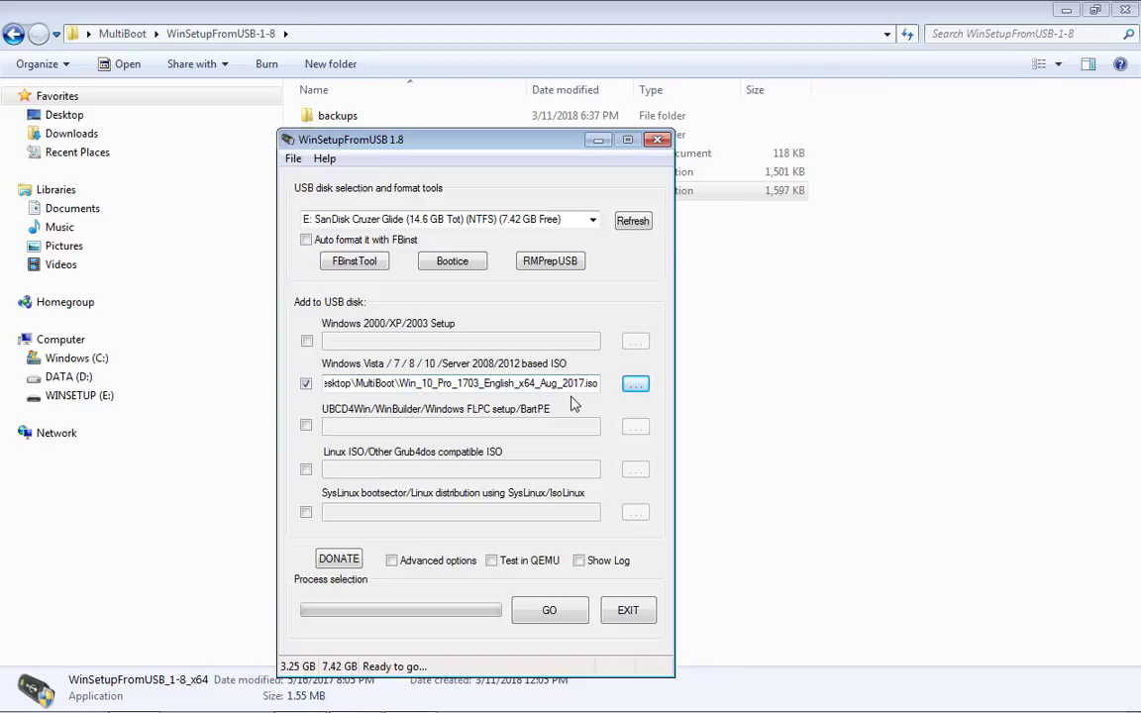
pyautogui.click(554, 615)
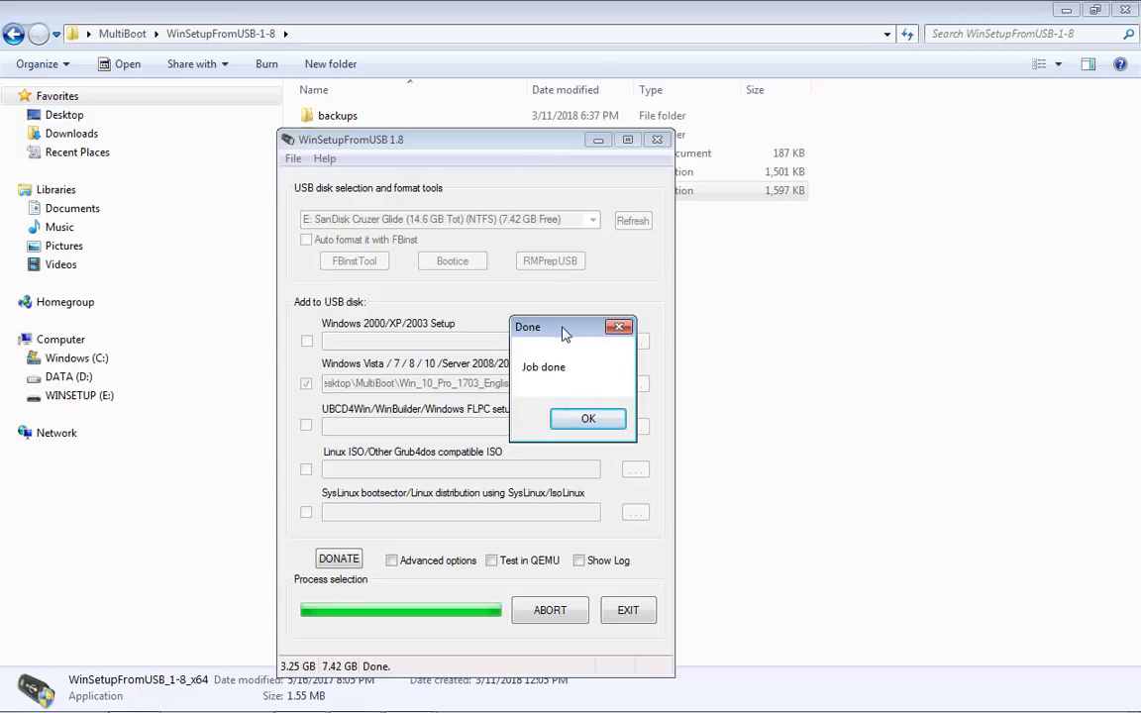
pyautogui.click(588, 421)
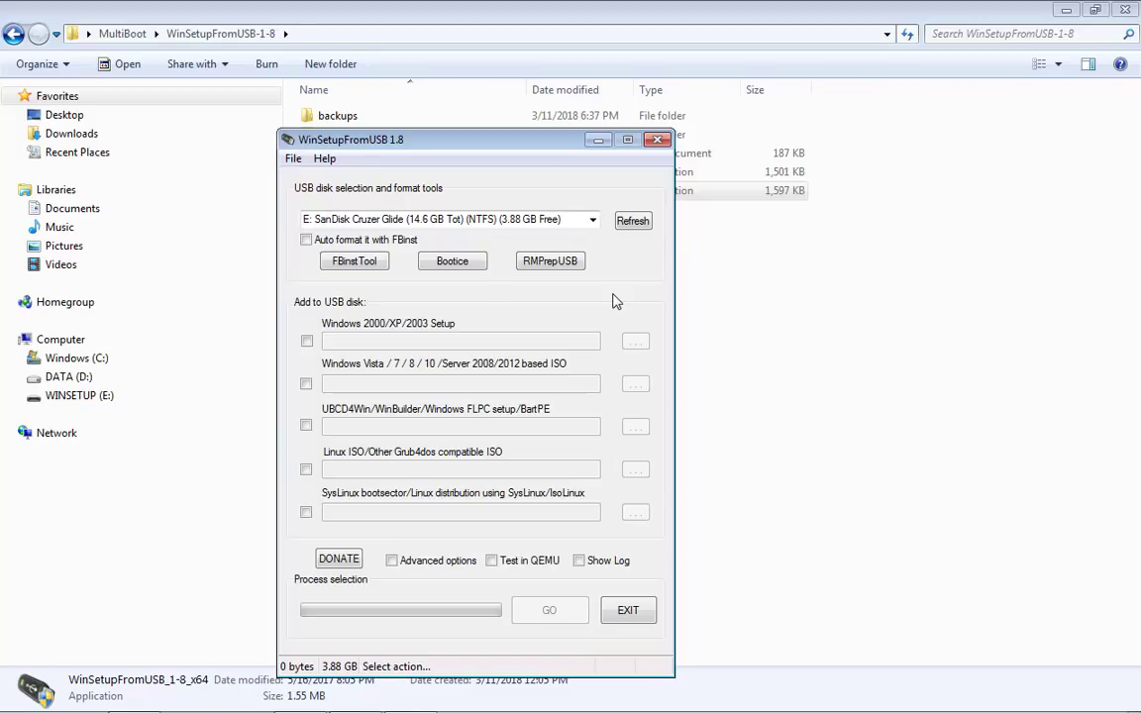
# Step: Enable Test in QEMU and start a test boot of the USB disk
pyautogui.click(726, 515)
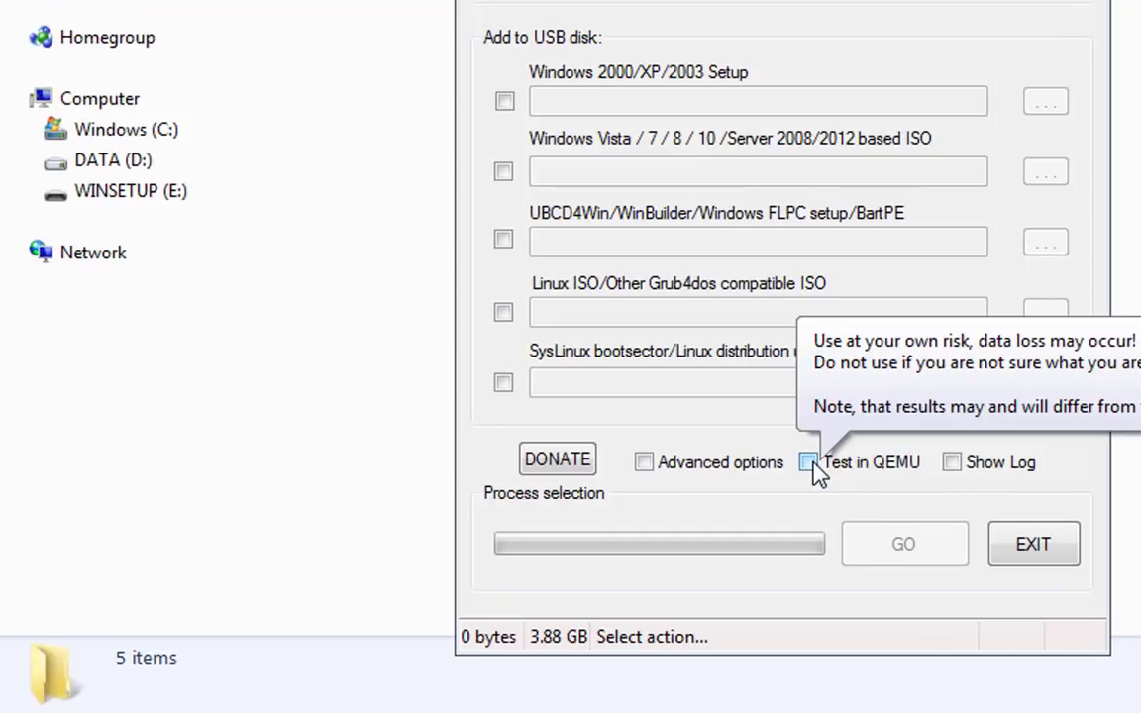
pyautogui.click(810, 462)
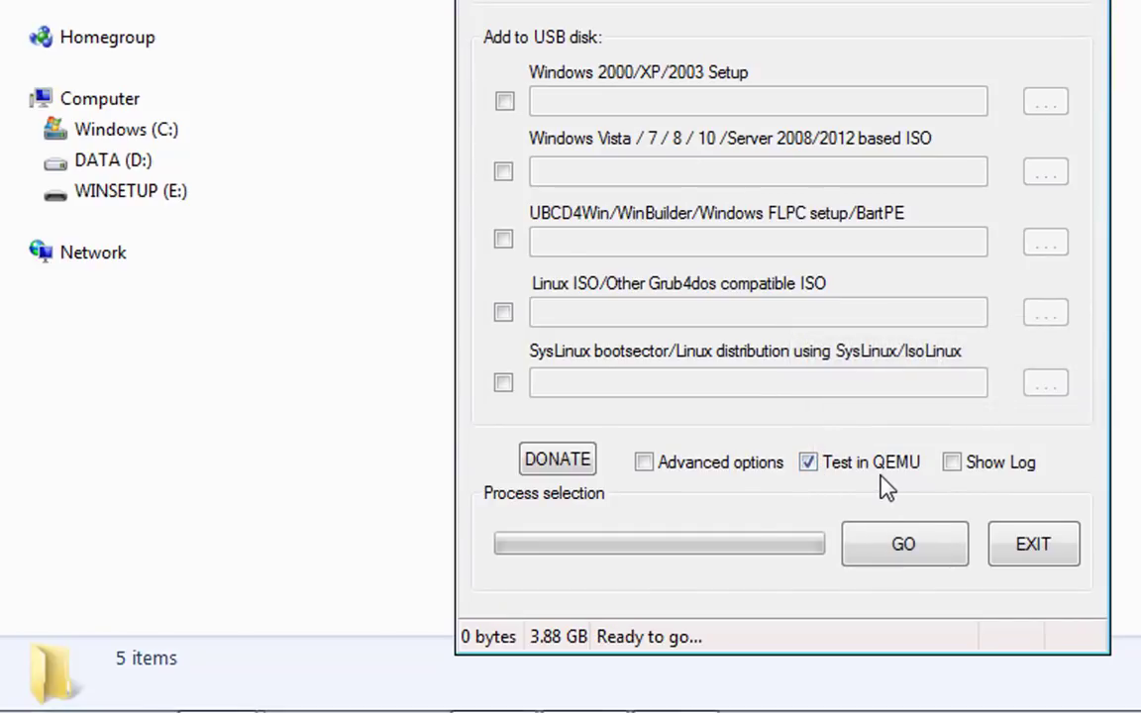
pyautogui.click(903, 547)
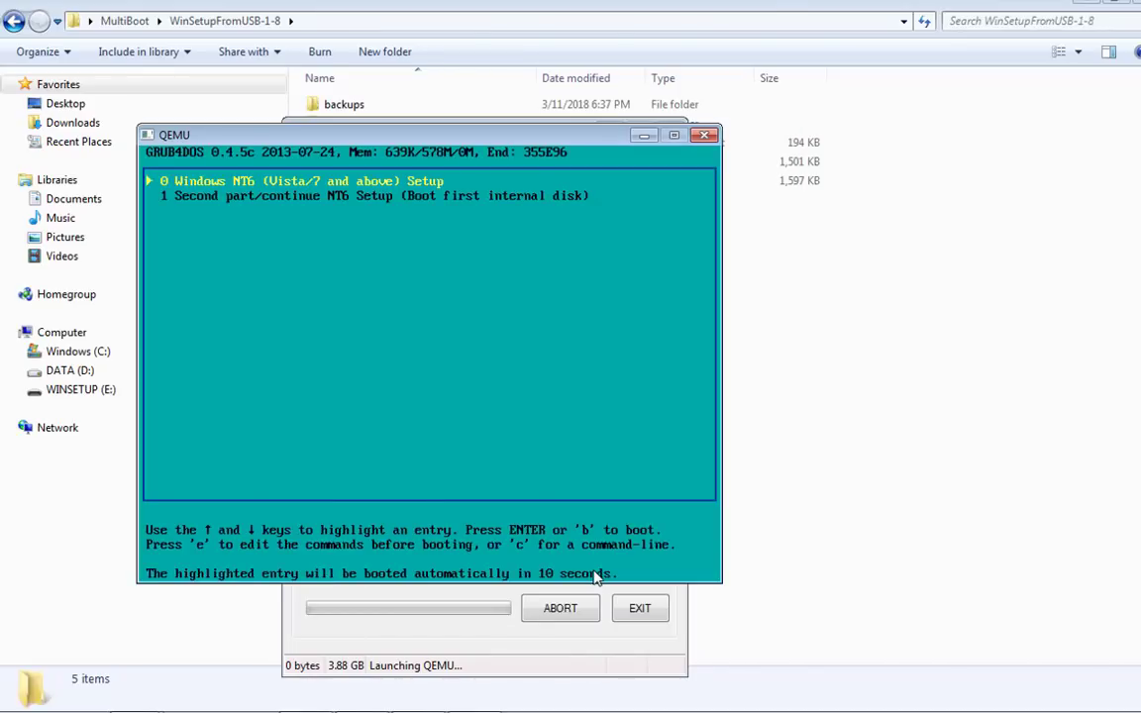
# Step: Review the GRUB4DOS menu entries in QEMU and boot Windows NT6 (Vista/7 and above) Setup
pyautogui.press('Down')
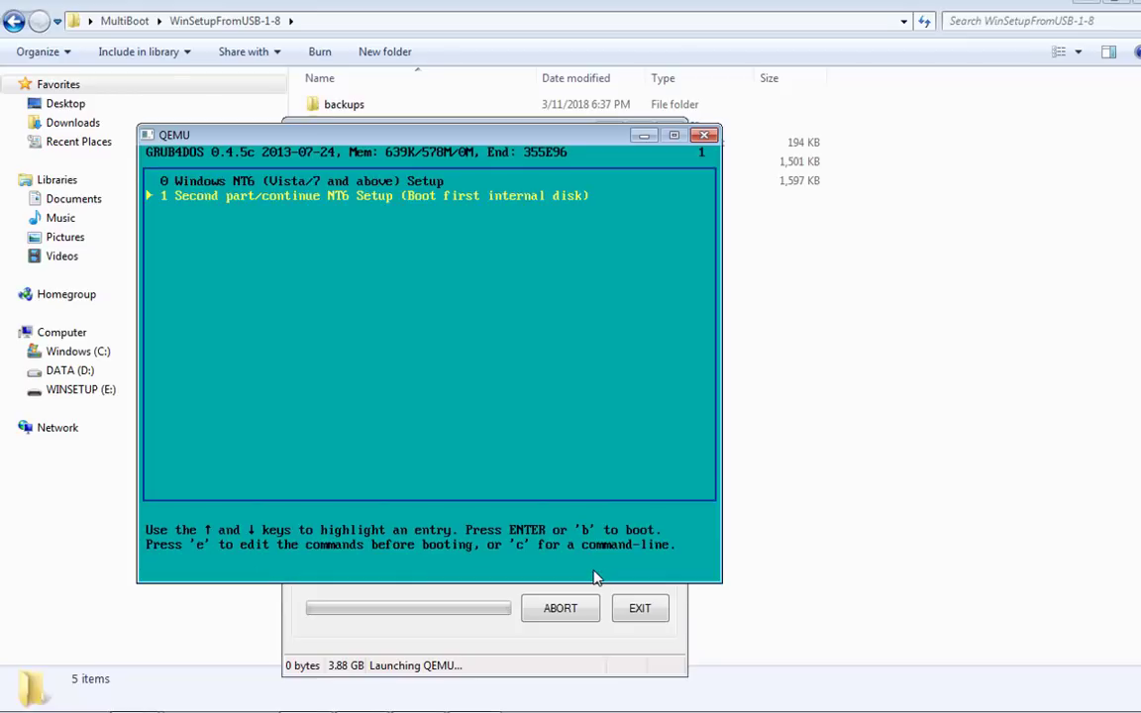
pyautogui.press('Up')
pyautogui.press('Down')
pyautogui.press('Up')
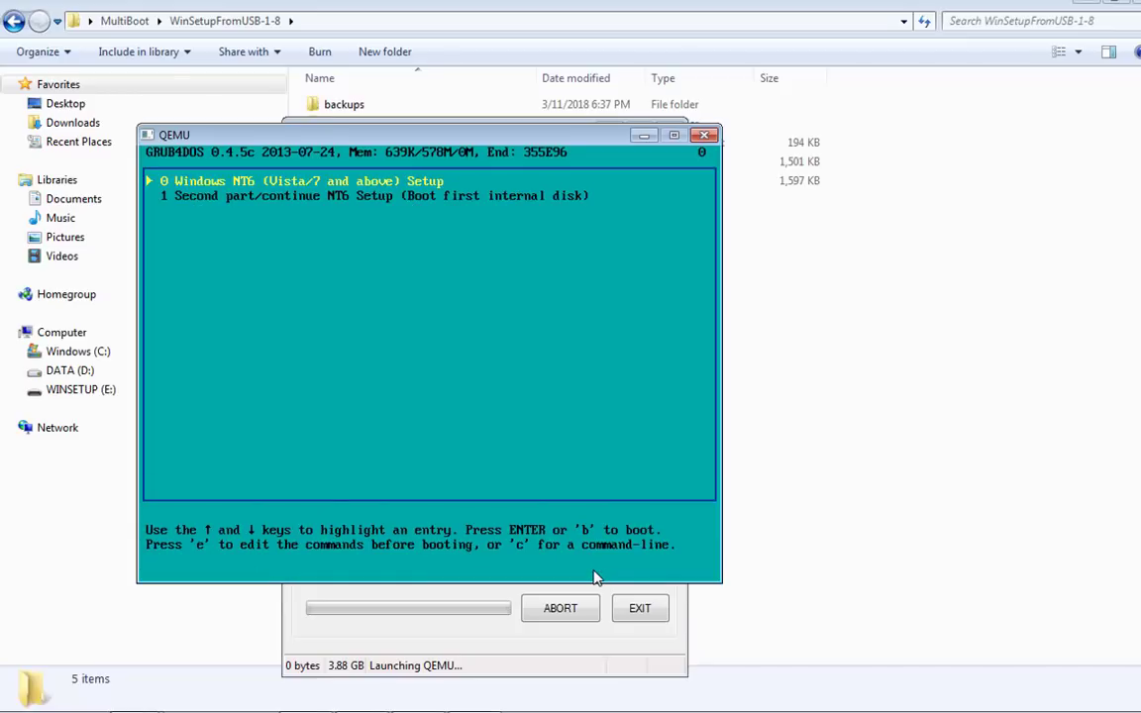
pyautogui.press('Down')
pyautogui.press('Up')
pyautogui.press('Down')
pyautogui.press('Up')
pyautogui.press('Down')
pyautogui.press('Up')
pyautogui.press('Down')
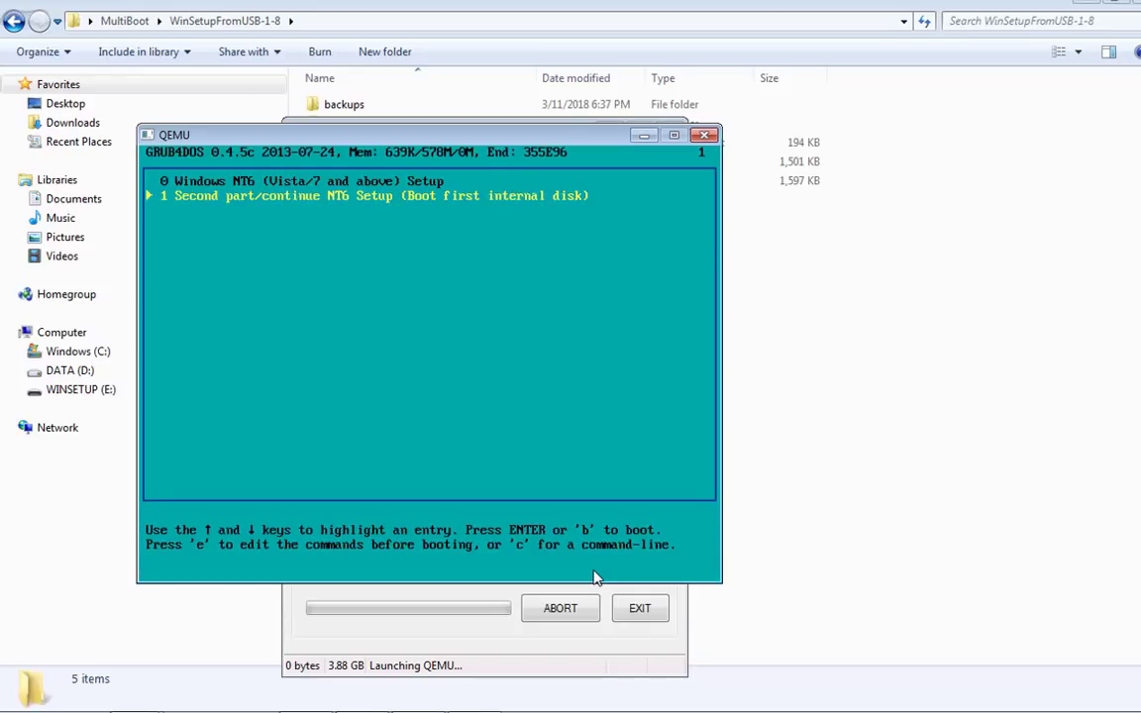
pyautogui.press('Up')
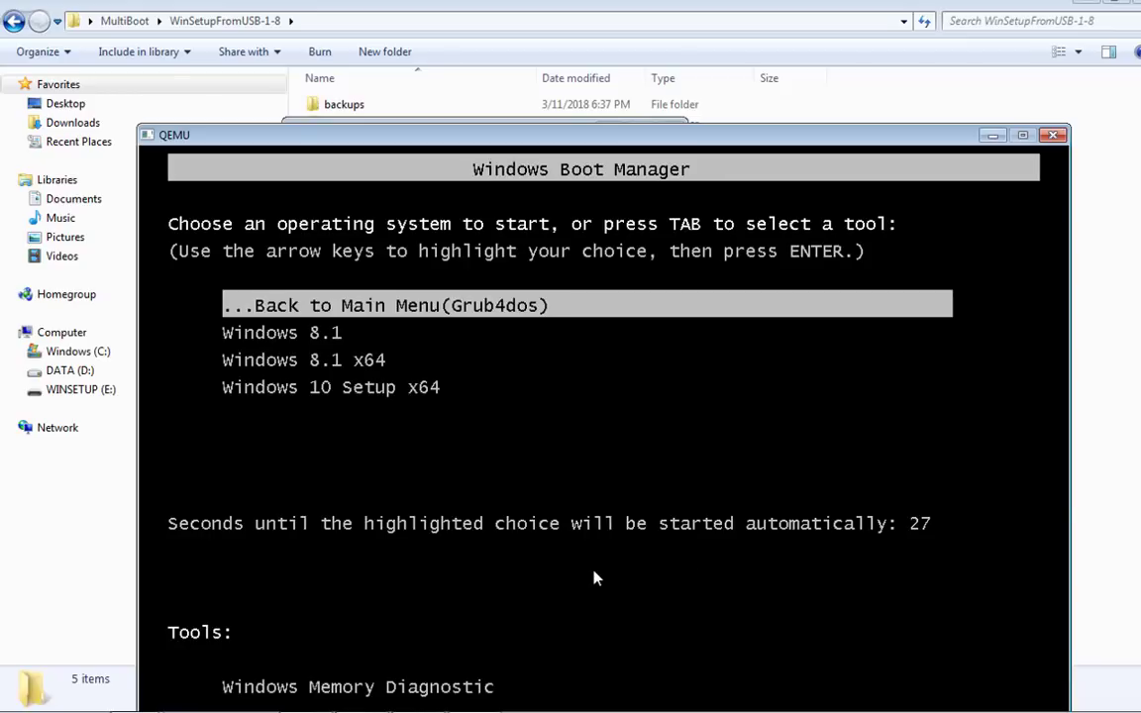
# Step: Look through the Windows Boot Manager's operating system entries, ending on Windows 10 Setup x64
pyautogui.press('Down')
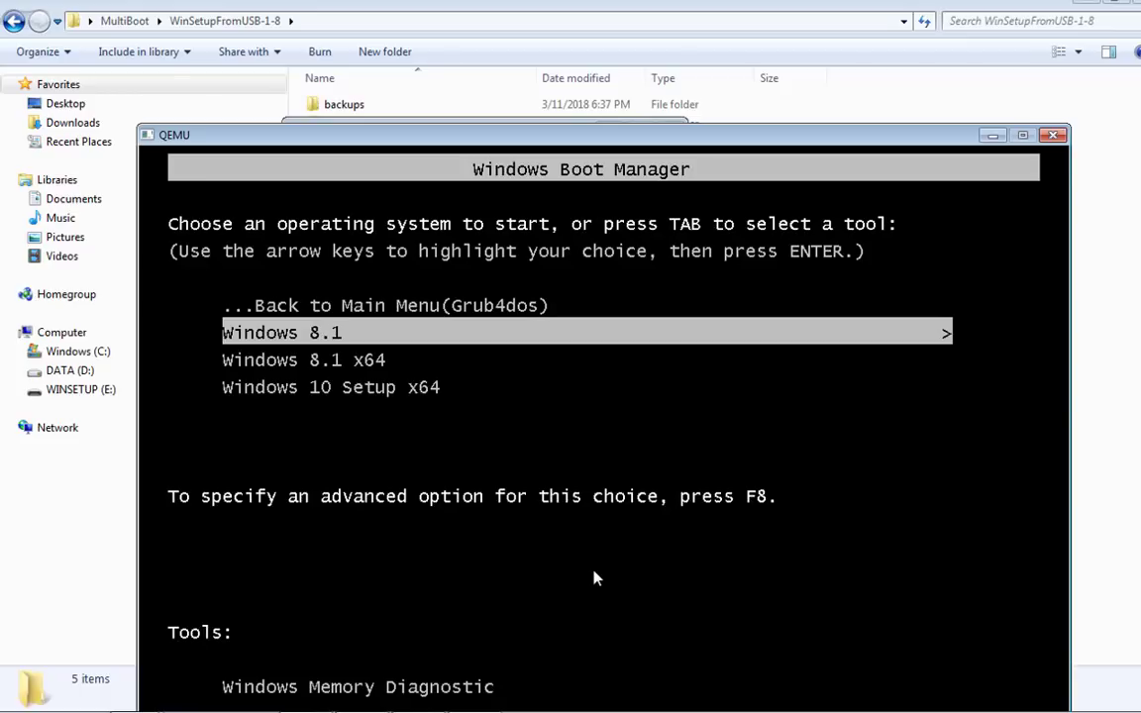
pyautogui.press('Down')
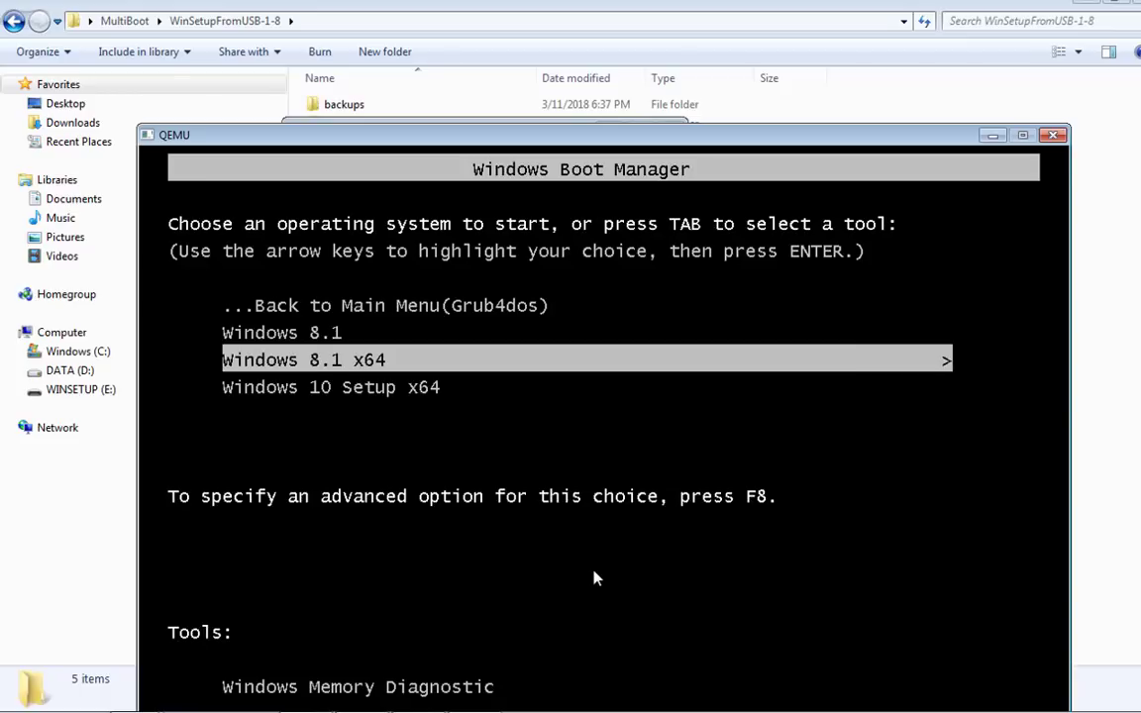
pyautogui.press('Down')
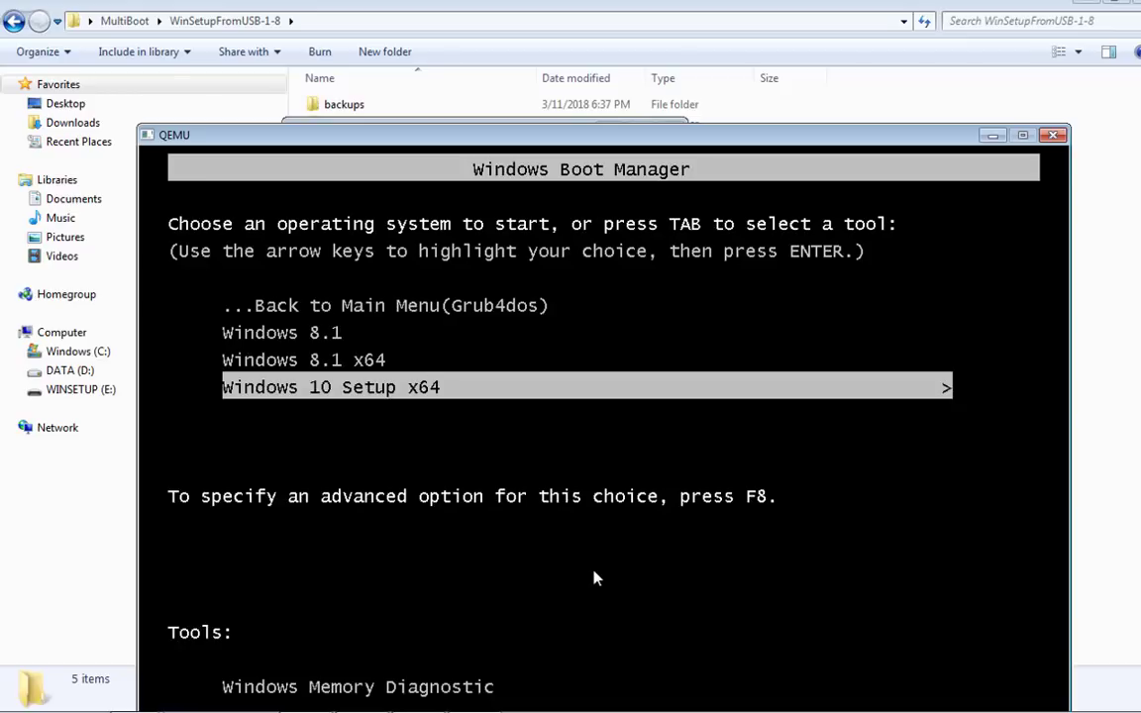
pyautogui.press('Up')
pyautogui.press('Up')
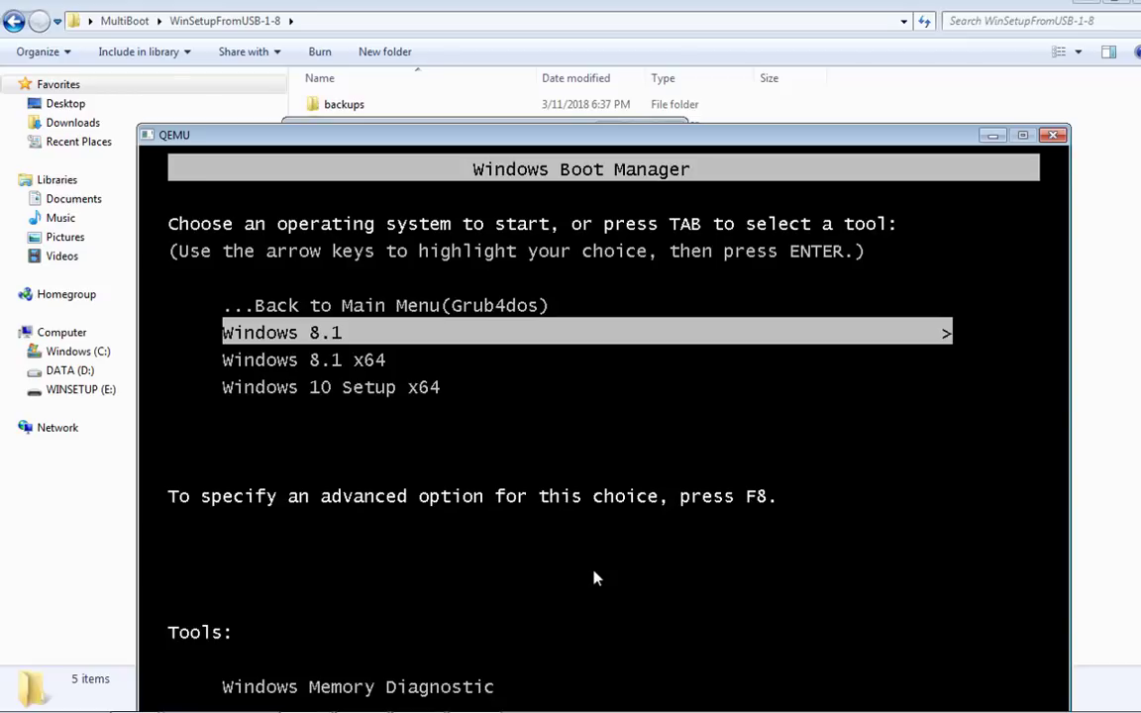
pyautogui.press('Down')
pyautogui.press('Down')
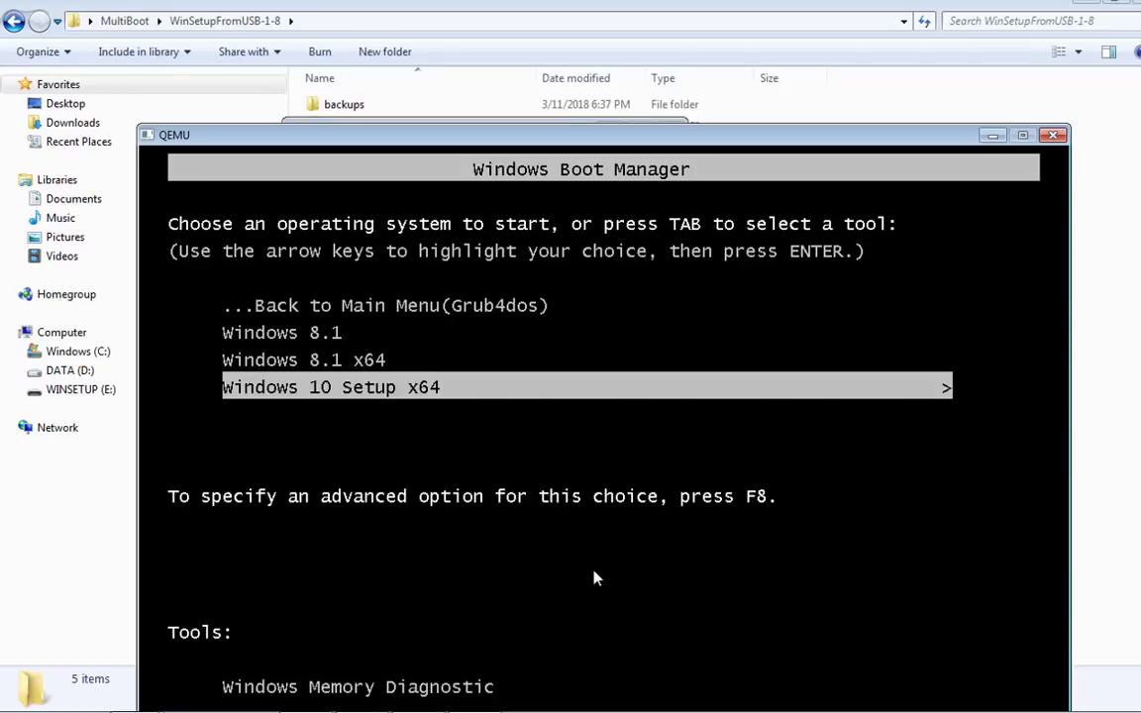
# Step: Switch to Windows Explorer, open the WINSETUP folder on the WINSETUP (E:) drive, and look inside its imdisk subfolder
pyautogui.click(99, 390)
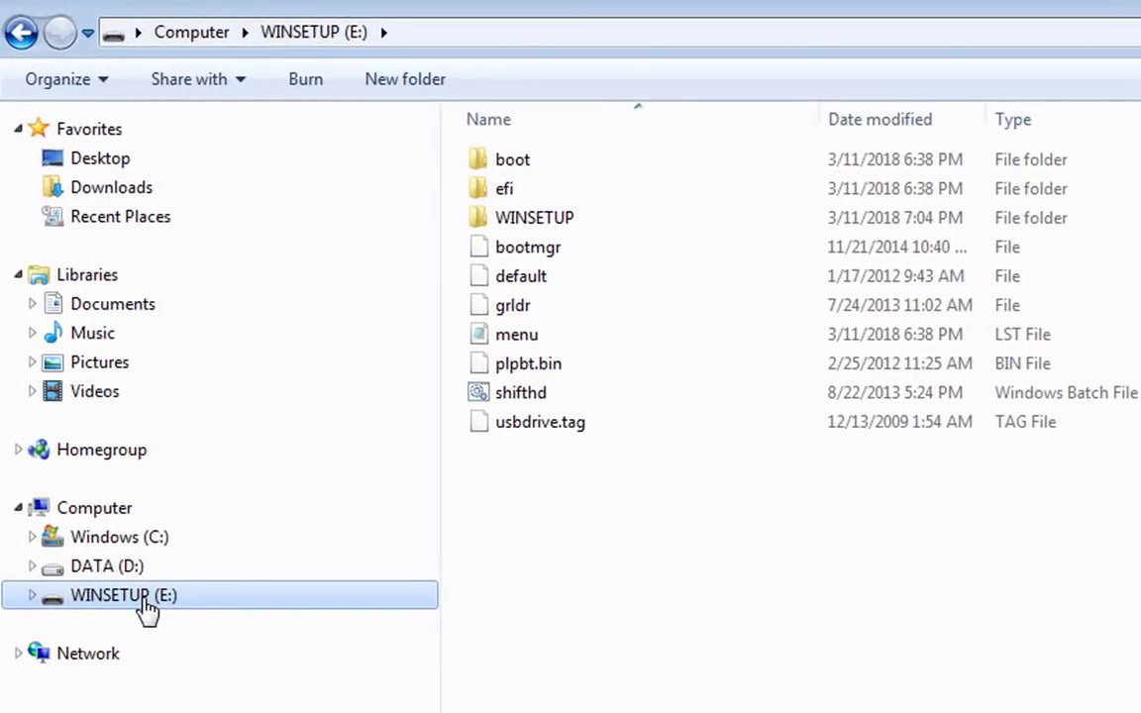
pyautogui.click(545, 227)
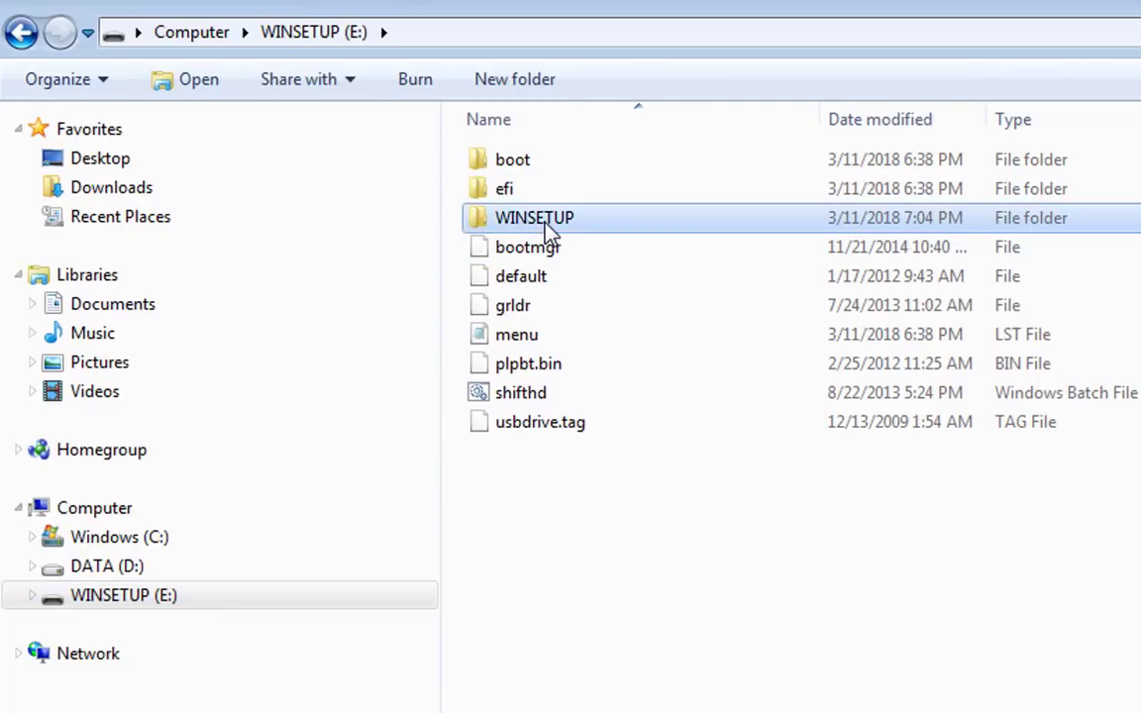
pyautogui.doubleClick(548, 224)
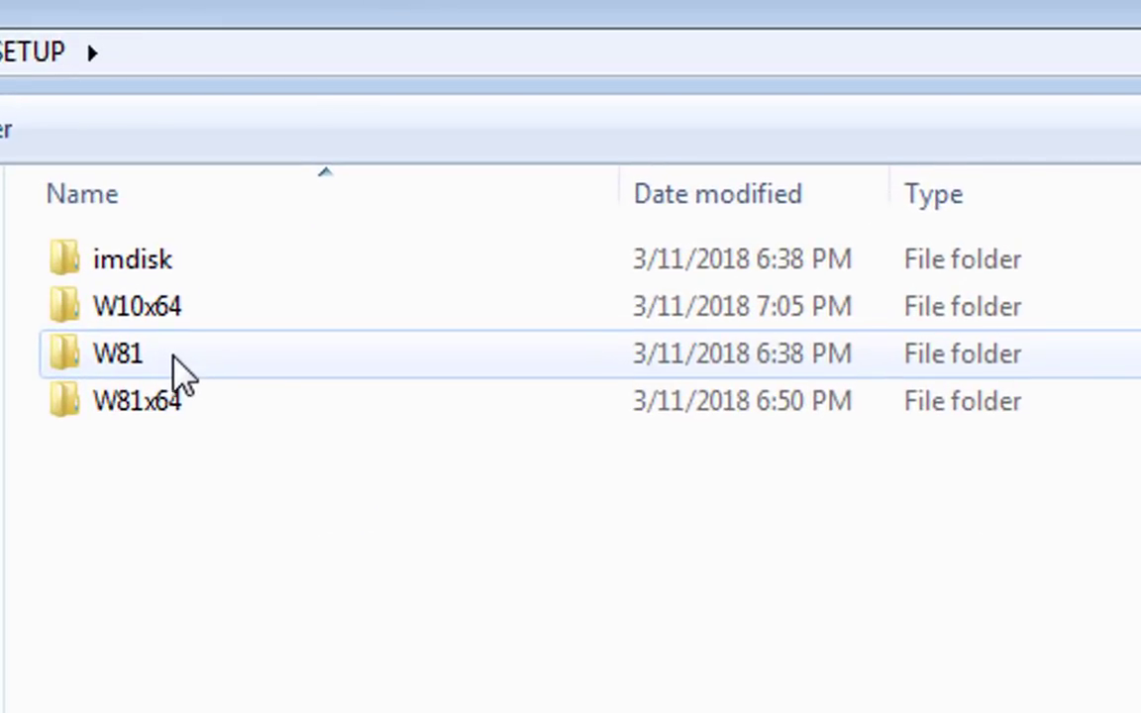
pyautogui.moveTo(180, 365)
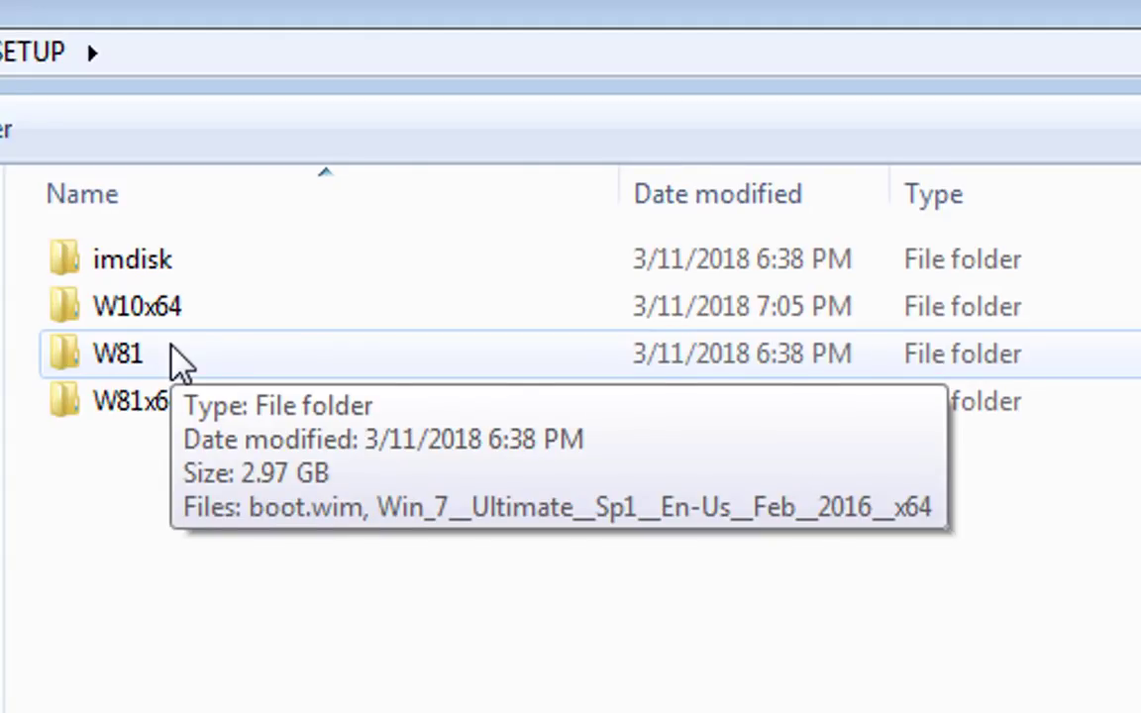
pyautogui.doubleClick(169, 264)
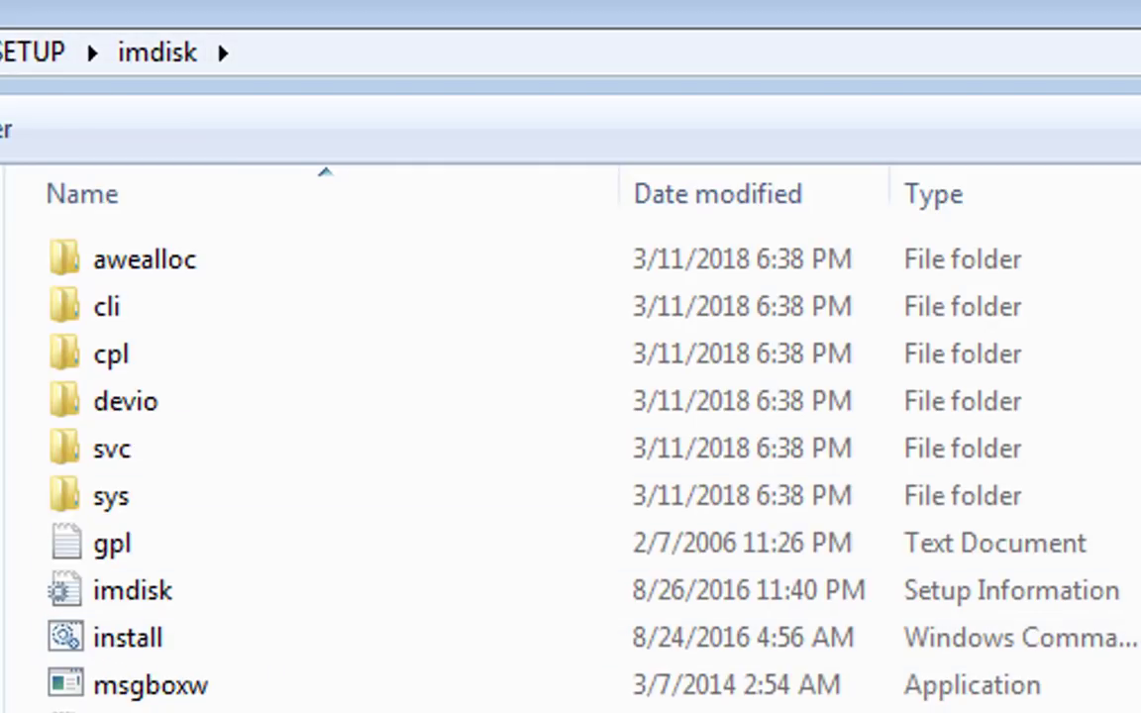
pyautogui.press('BackSpace')
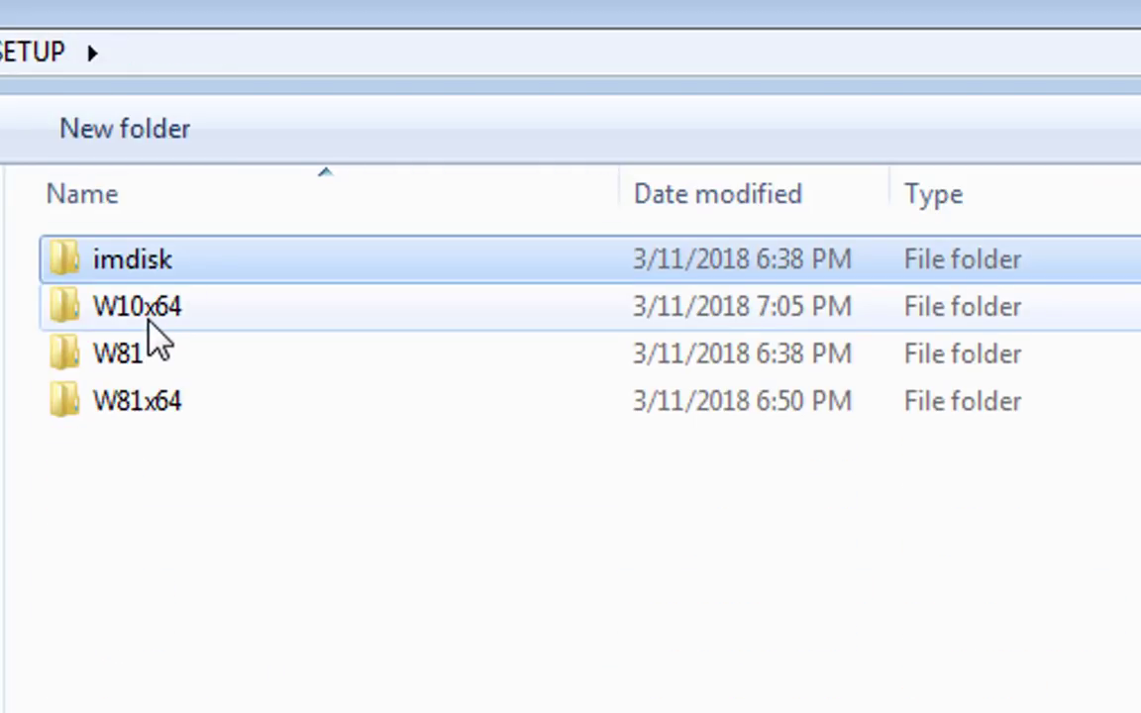
# Step: Check which ISO file the W10x64 folder holds and return to the WINSETUP folder
pyautogui.click(150, 325)
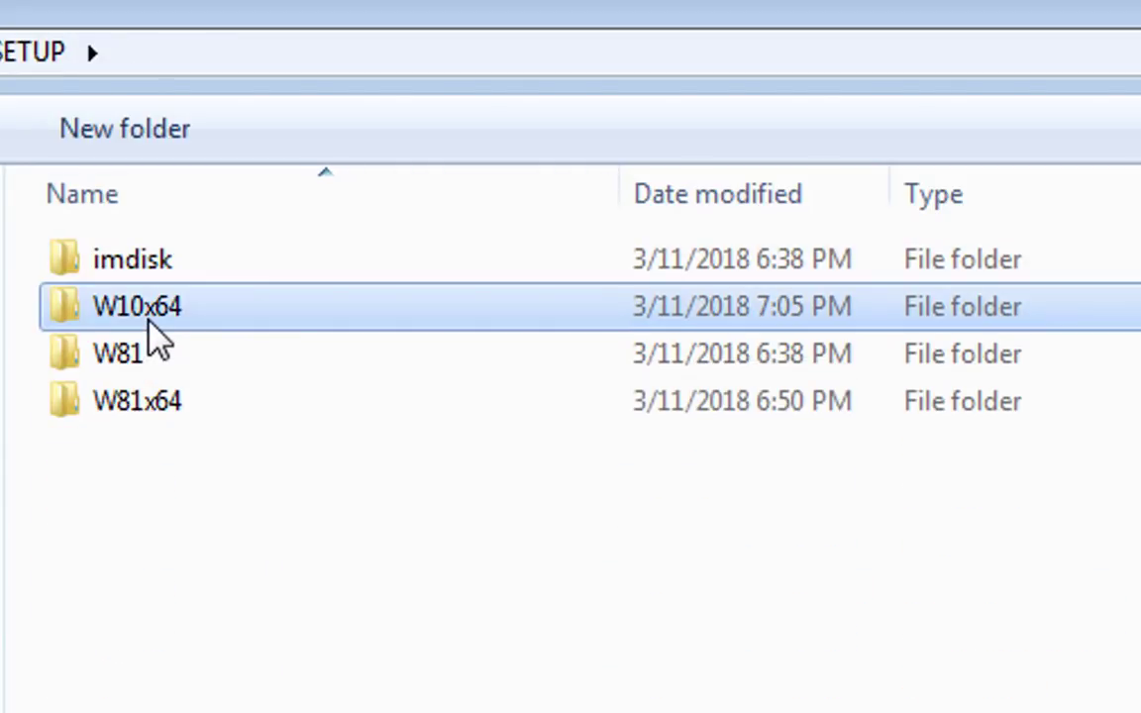
pyautogui.doubleClick(149, 325)
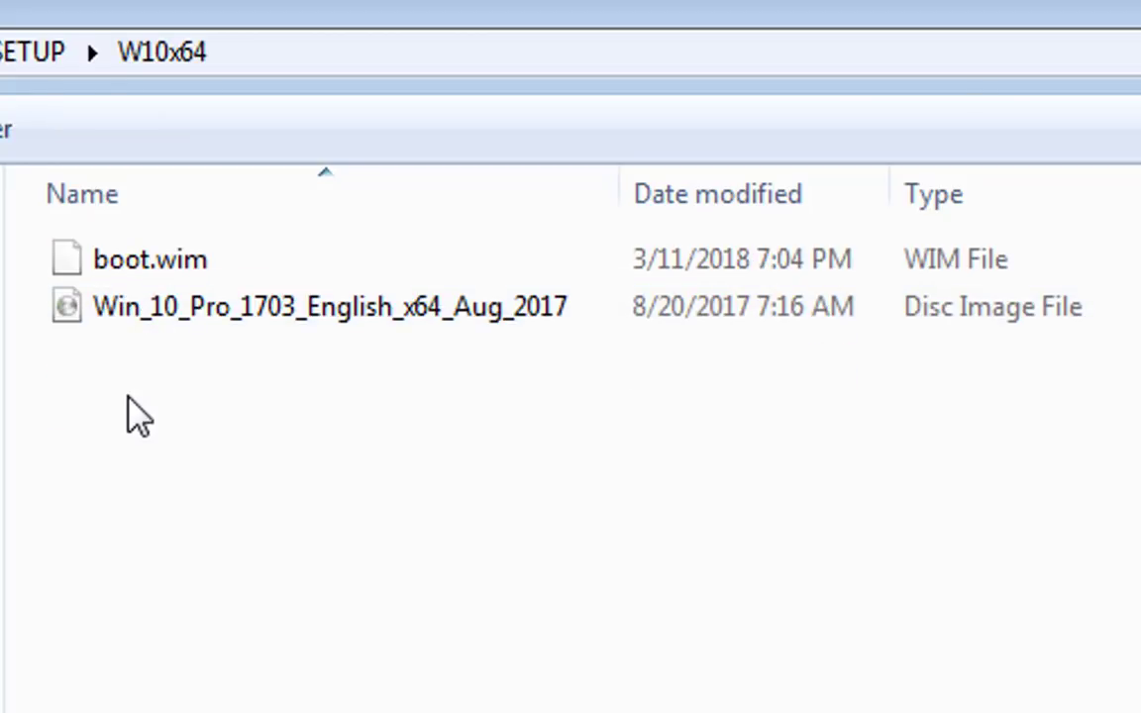
pyautogui.click(131, 327)
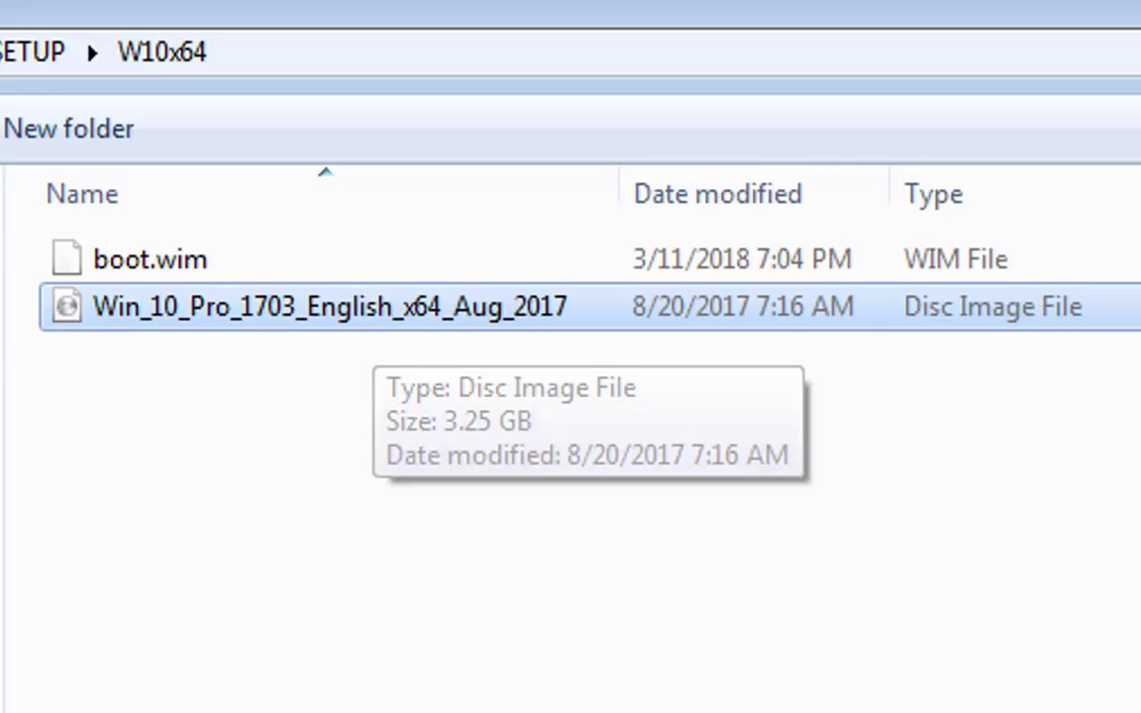
pyautogui.press('BackSpace')
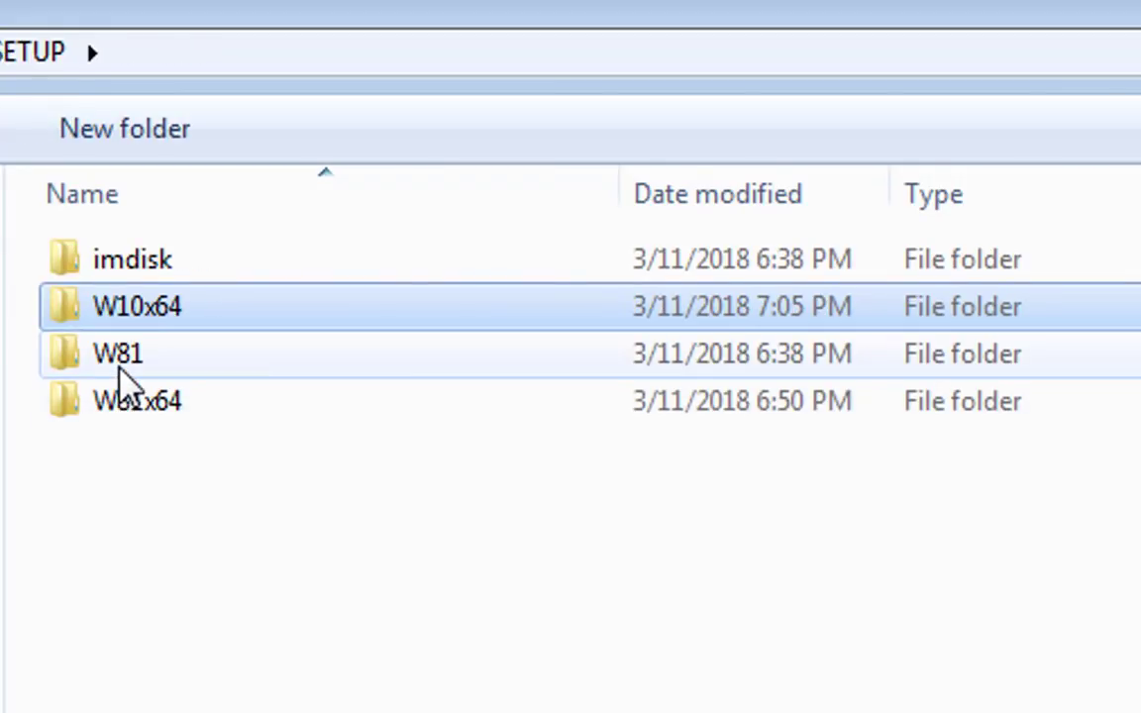
# Step: Check which ISO files the W81 and W81x64 folders hold, returning to the WINSETUP folder after each
pyautogui.moveTo(123, 374)
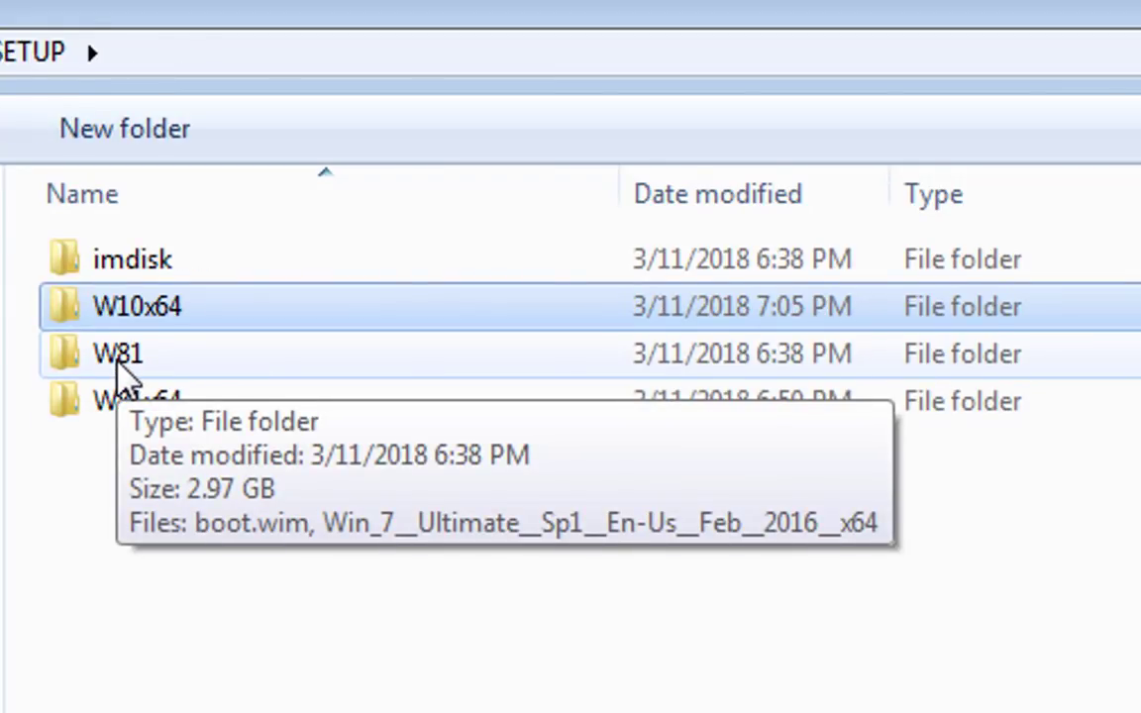
pyautogui.doubleClick(119, 364)
pyautogui.click(149, 312)
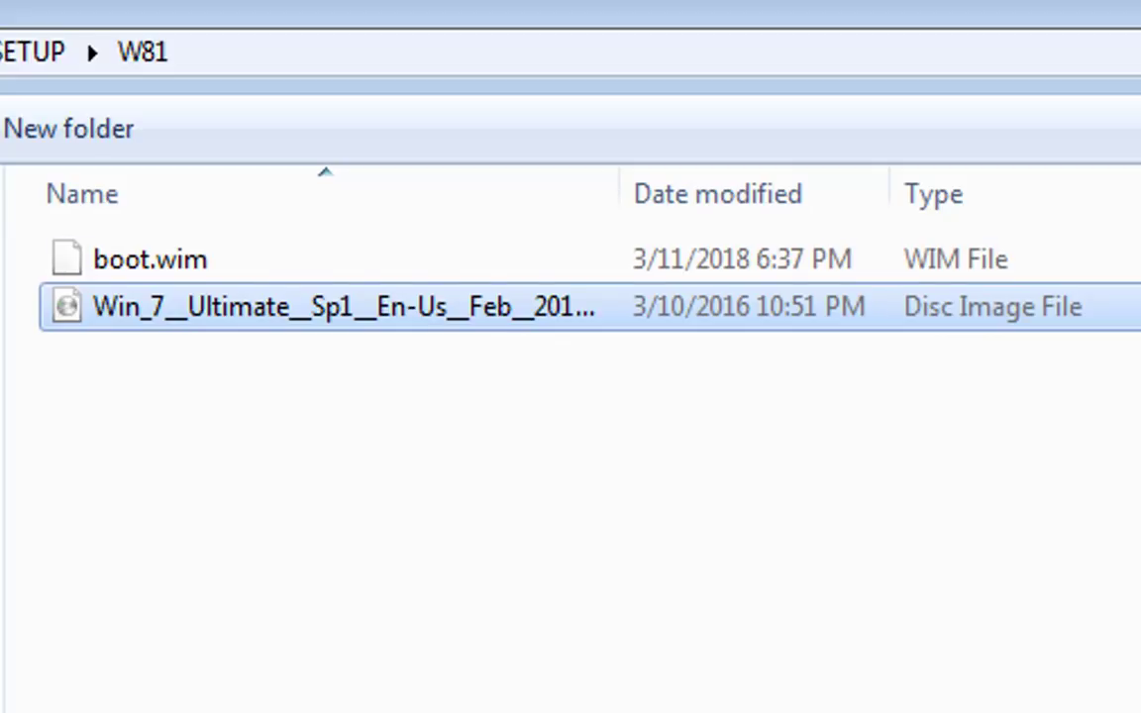
pyautogui.press('BackSpace')
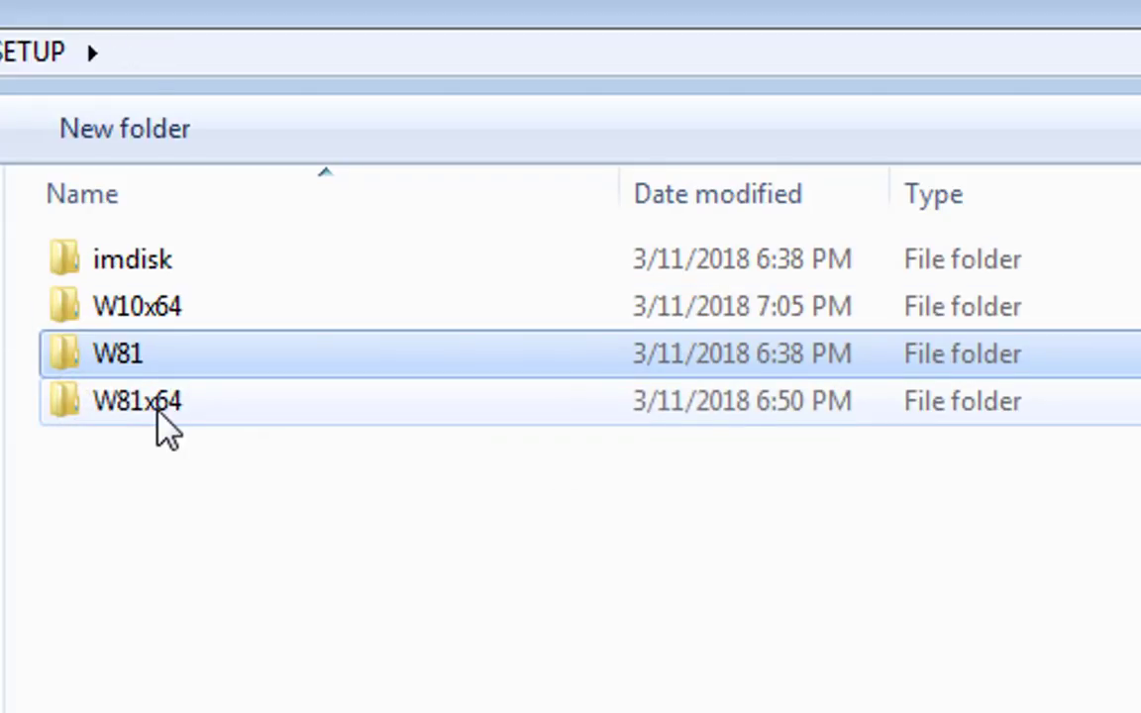
pyautogui.moveTo(146, 426)
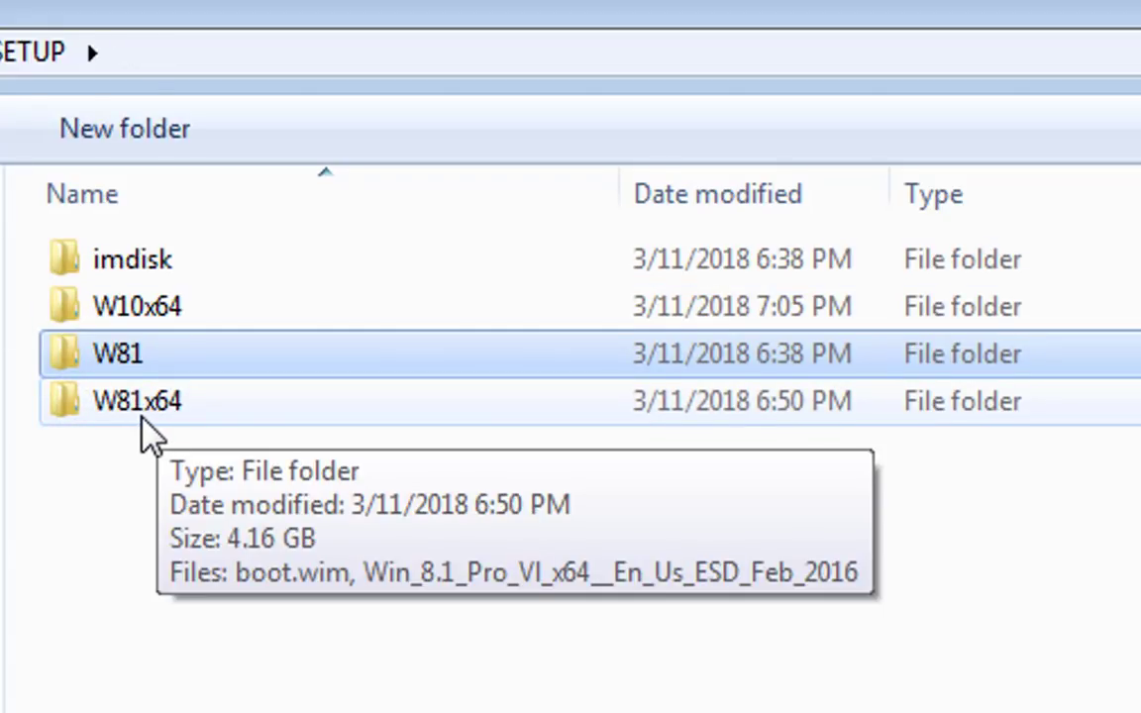
pyautogui.doubleClick(161, 403)
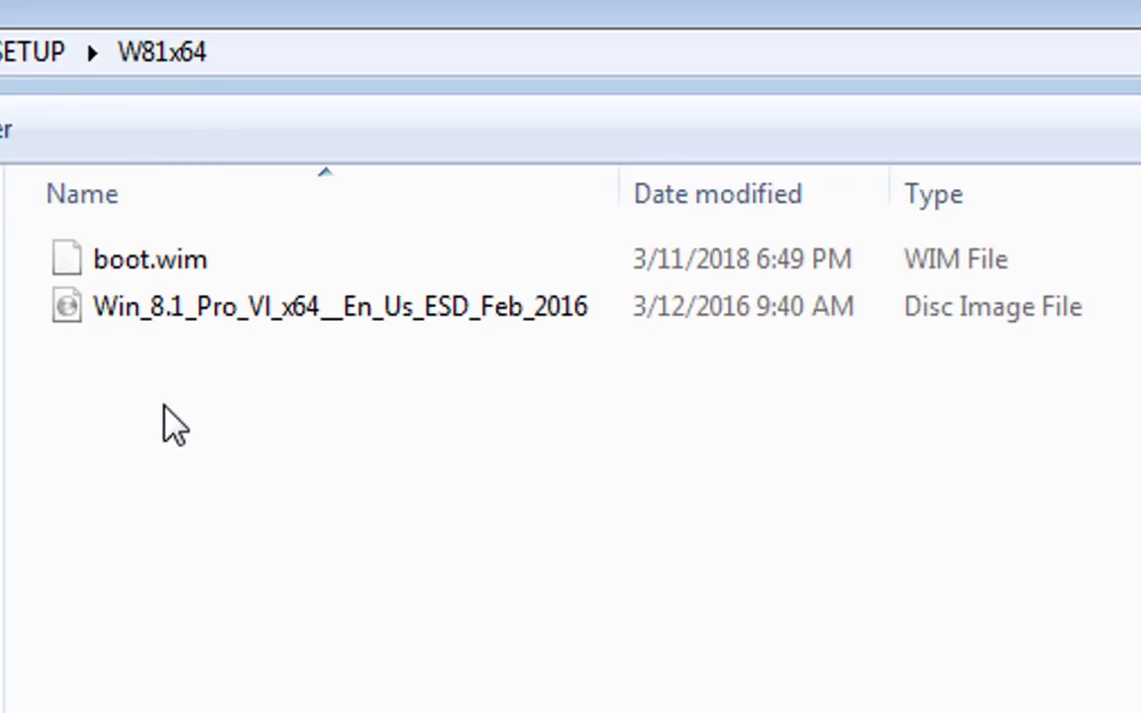
pyautogui.click(150, 317)
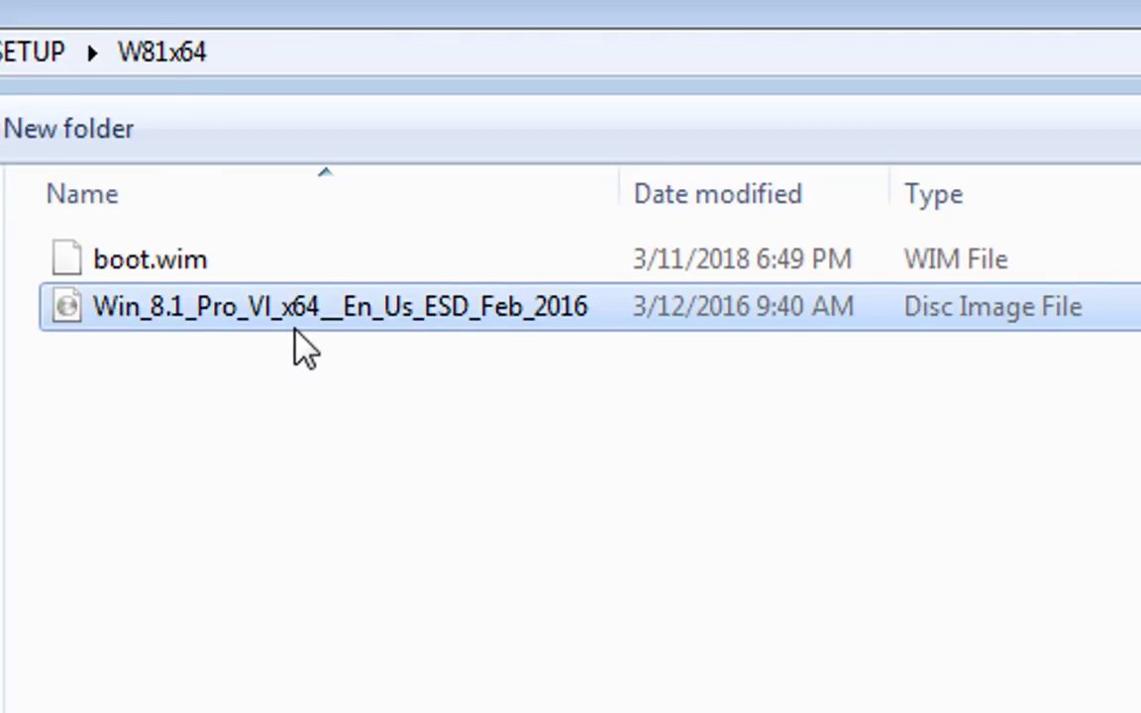
pyautogui.click(19, 32)
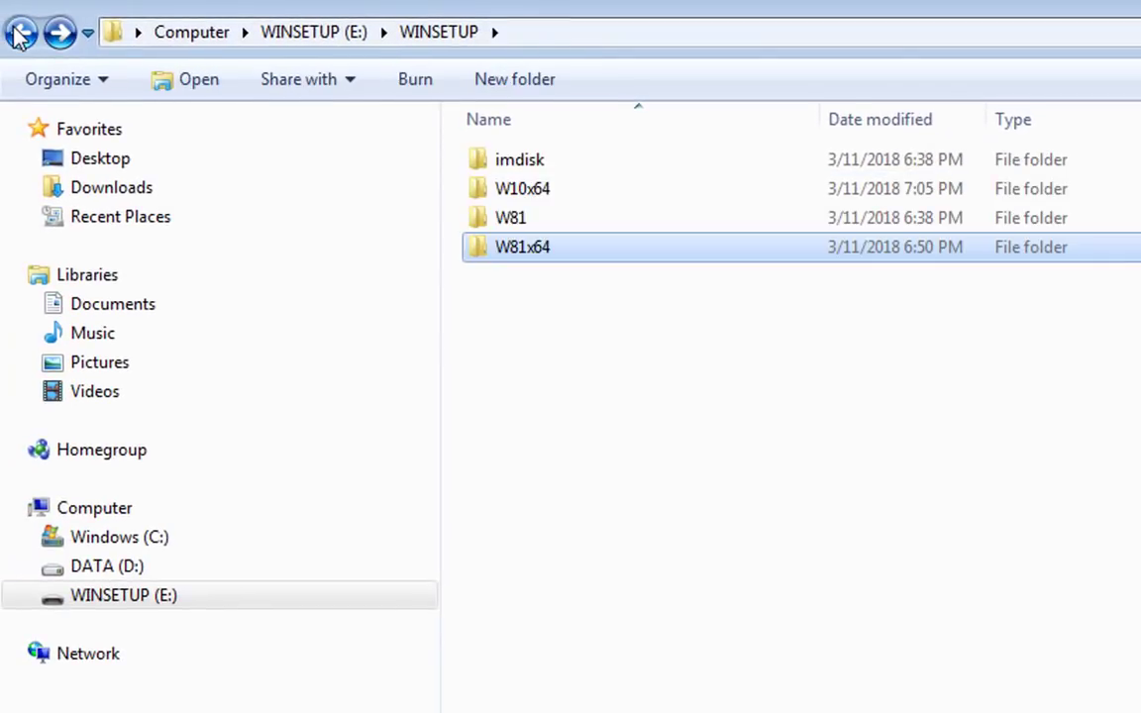
# Step: Recheck which disc image file the W81 folder holds and return to the WINSETUP folder
pyautogui.click(519, 228)
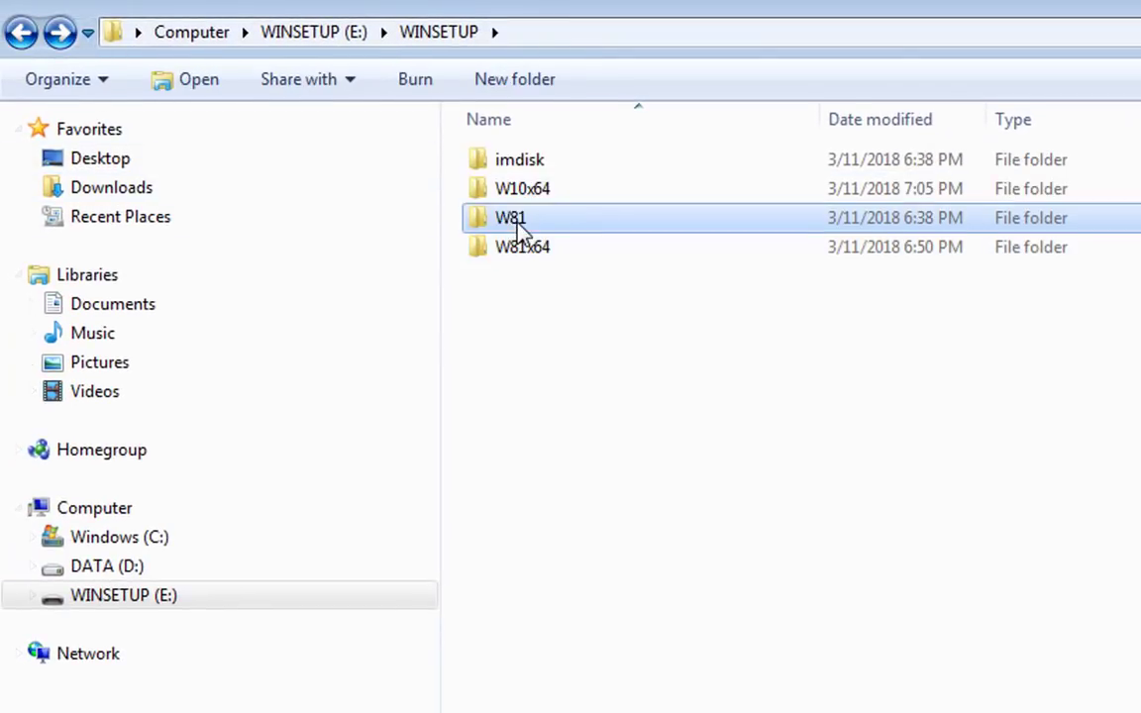
pyautogui.doubleClick(518, 226)
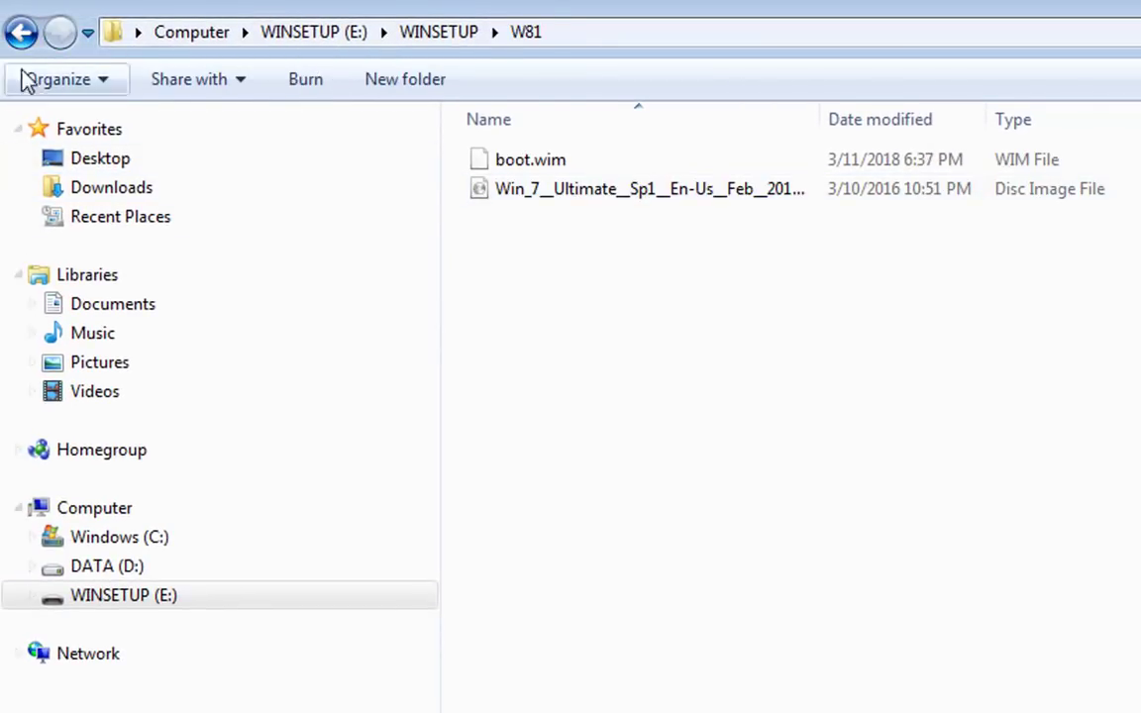
pyautogui.click(21, 35)
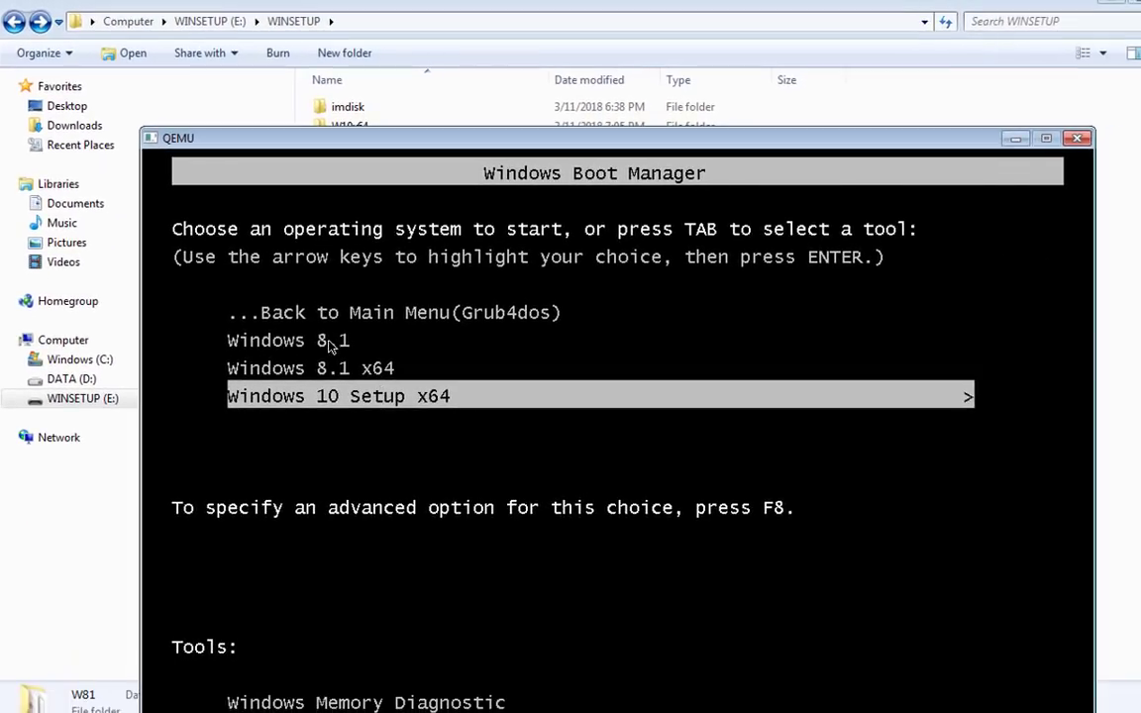
# Step: Switch to the QEMU window, move through the Windows Boot Manager's Windows 8.1 and Windows 10 entries, and close the emulator
pyautogui.press('Up')
pyautogui.press('Up')
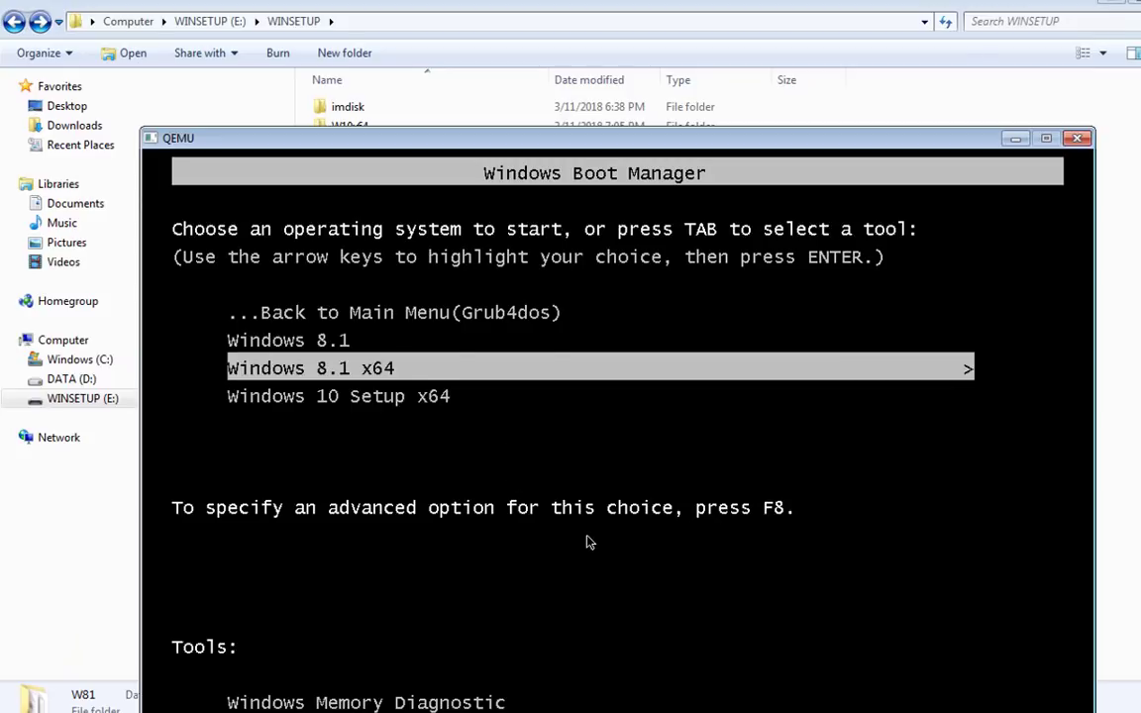
pyautogui.press('Down')
pyautogui.press('Down')
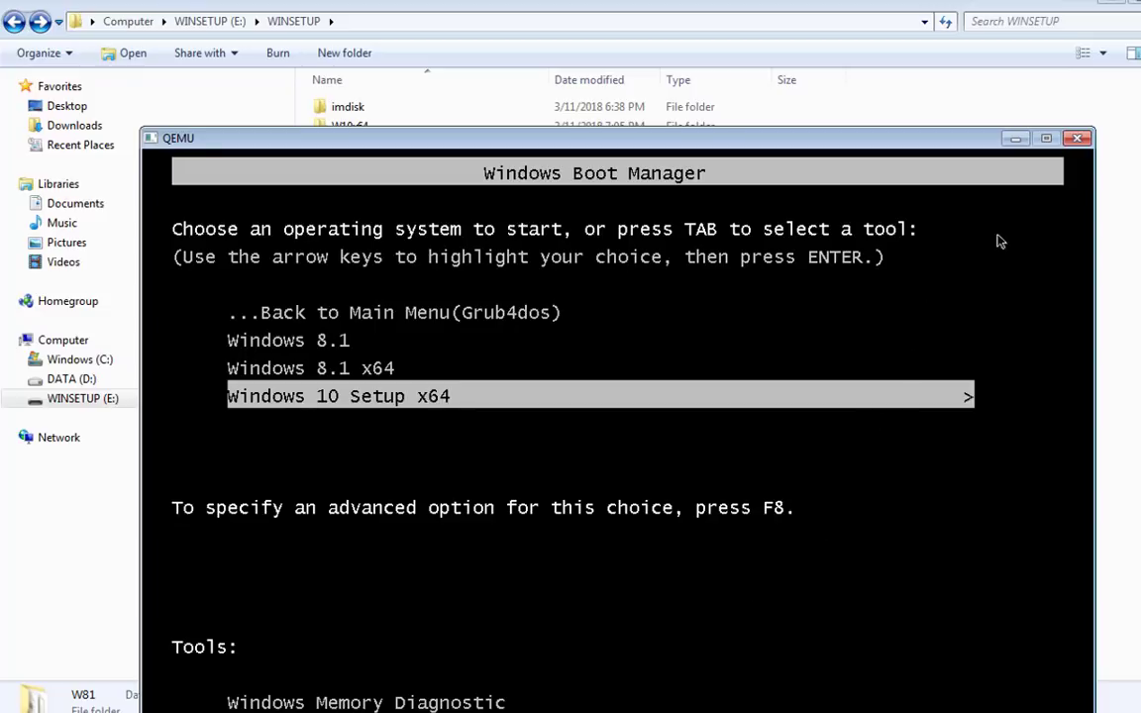
pyautogui.click(1079, 141)
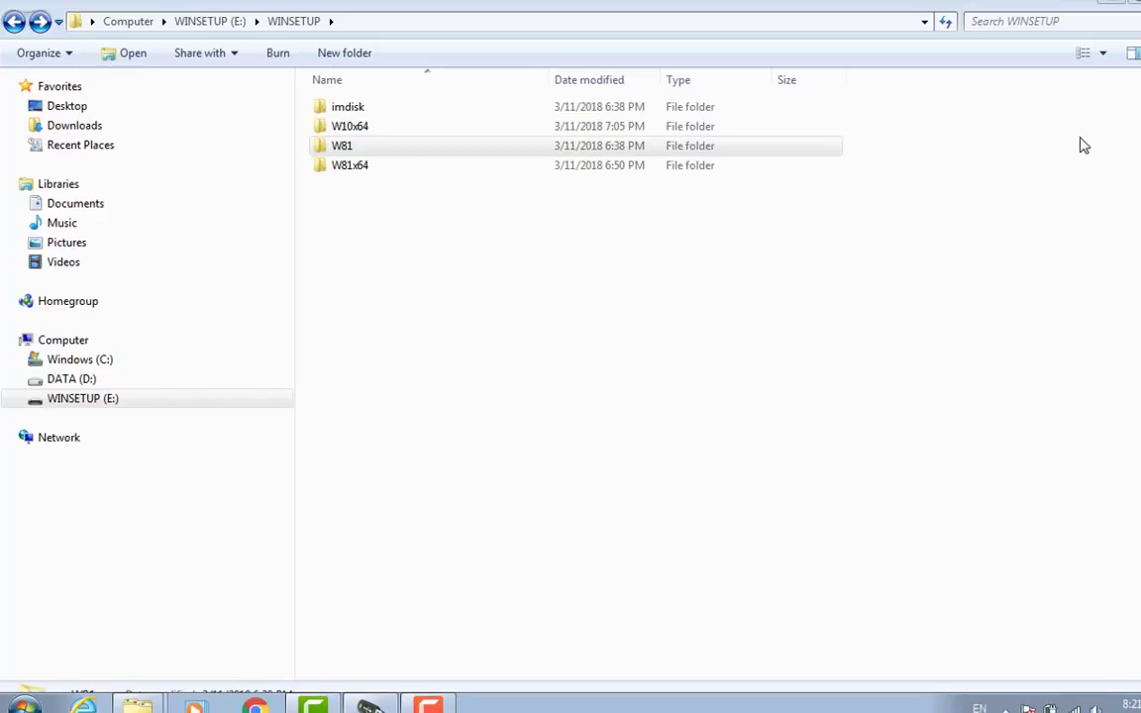
# Step: Return Windows Explorer to the root of the WINSETUP (E:) drive and dismiss WinSetupFromUSB's completion message
pyautogui.click(14, 21)
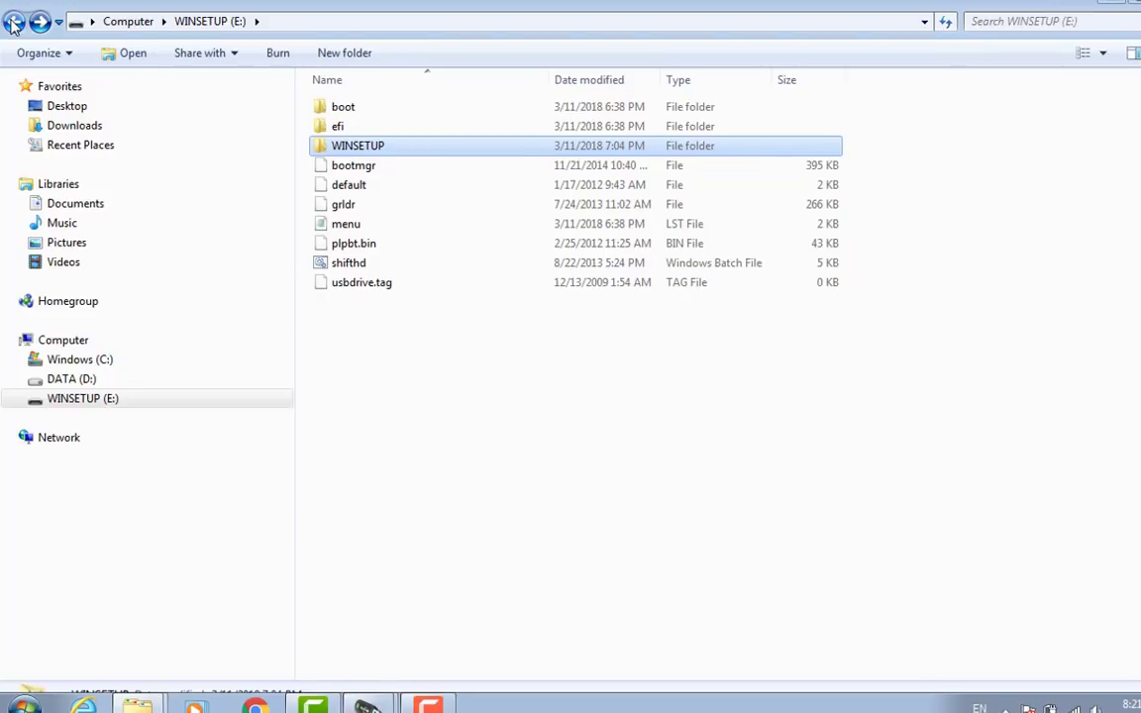
pyautogui.click(367, 703)
pyautogui.click(377, 670)
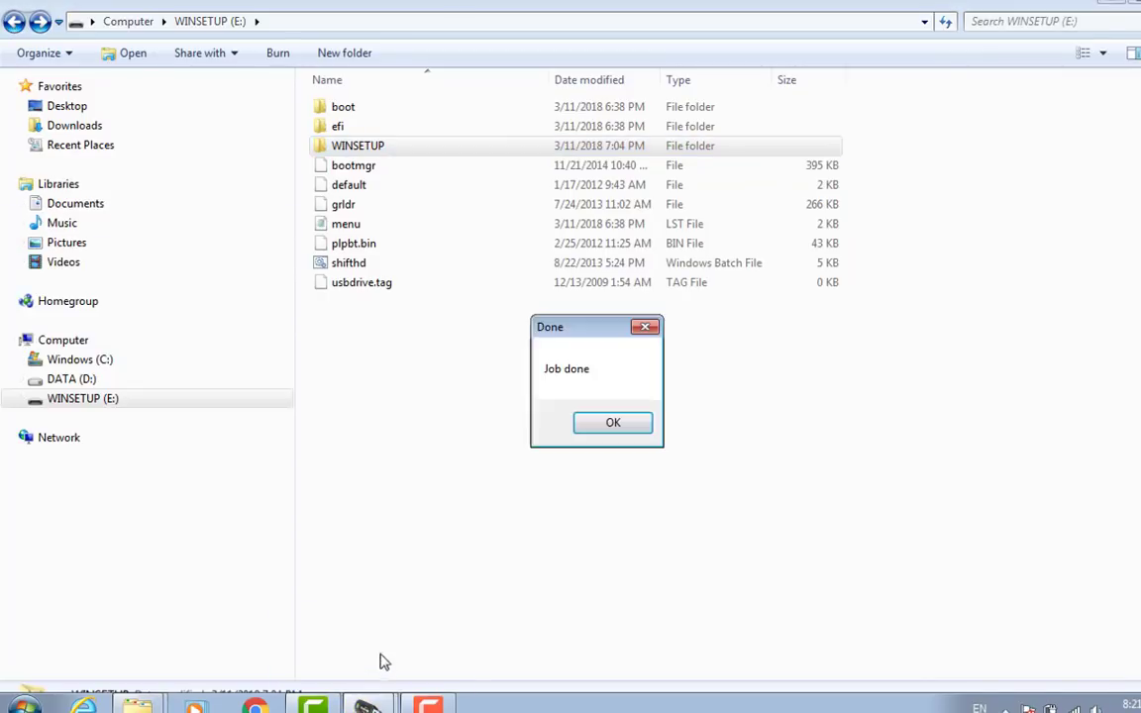
pyautogui.click(637, 420)
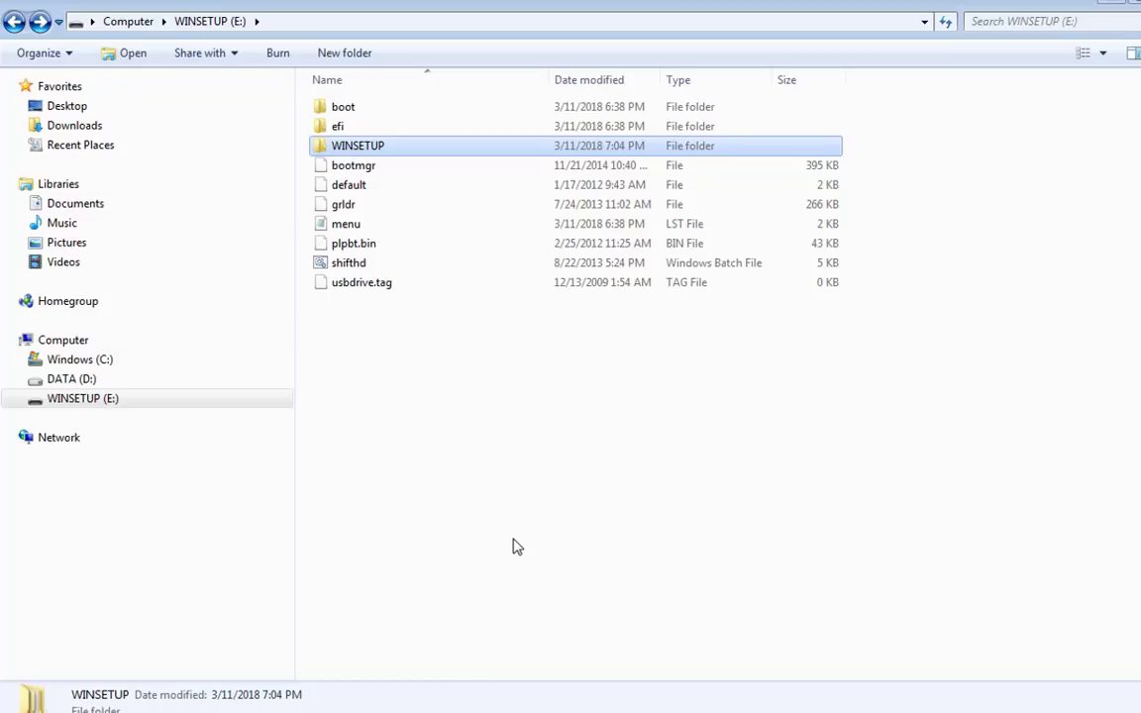
# Step: Open the menu LST file from the root of the WINSETUP (E:) drive in Notepad
pyautogui.click(383, 230)
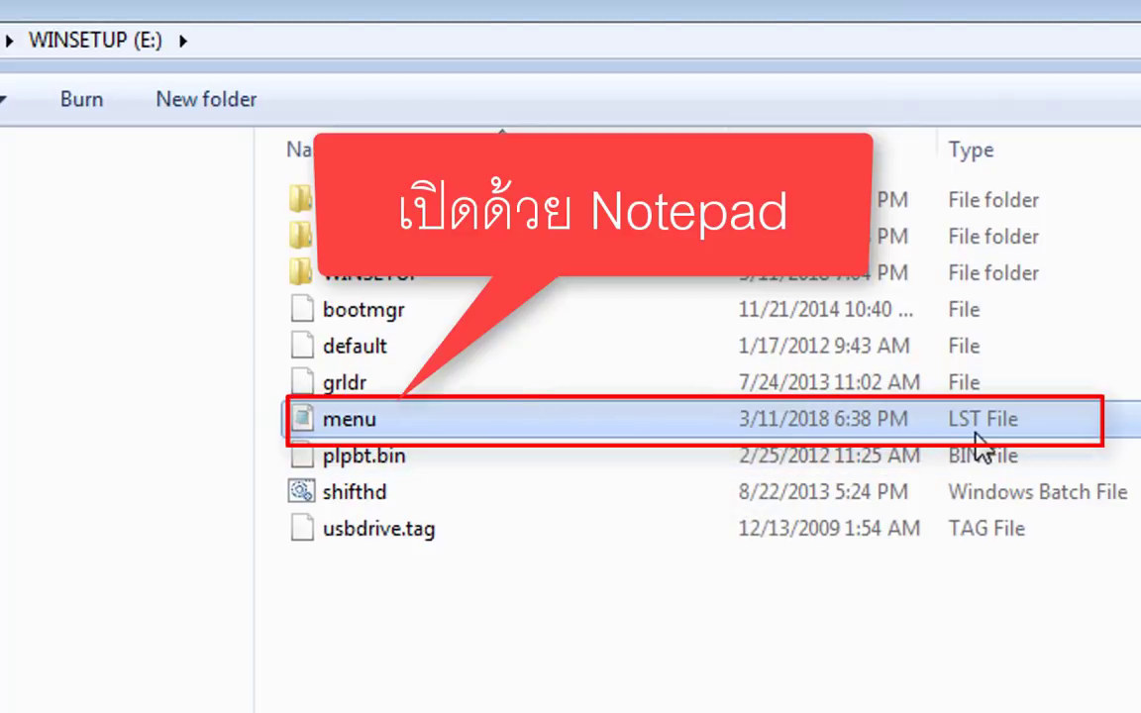
pyautogui.rightClick(491, 438)
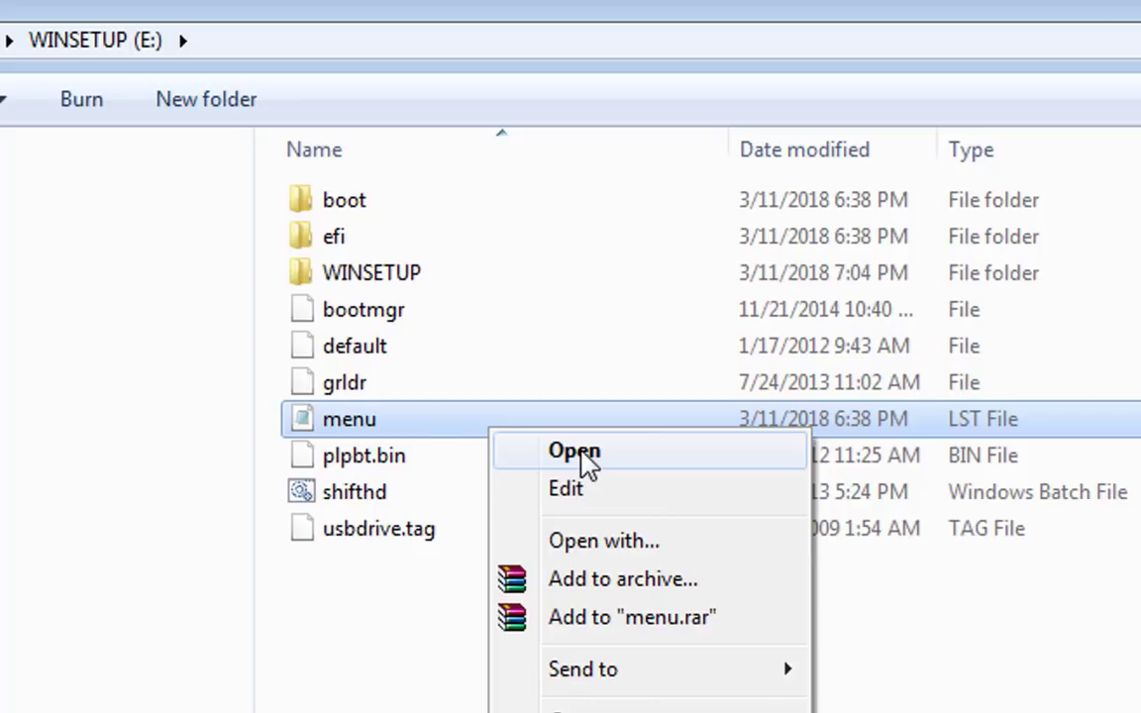
pyautogui.click(421, 391)
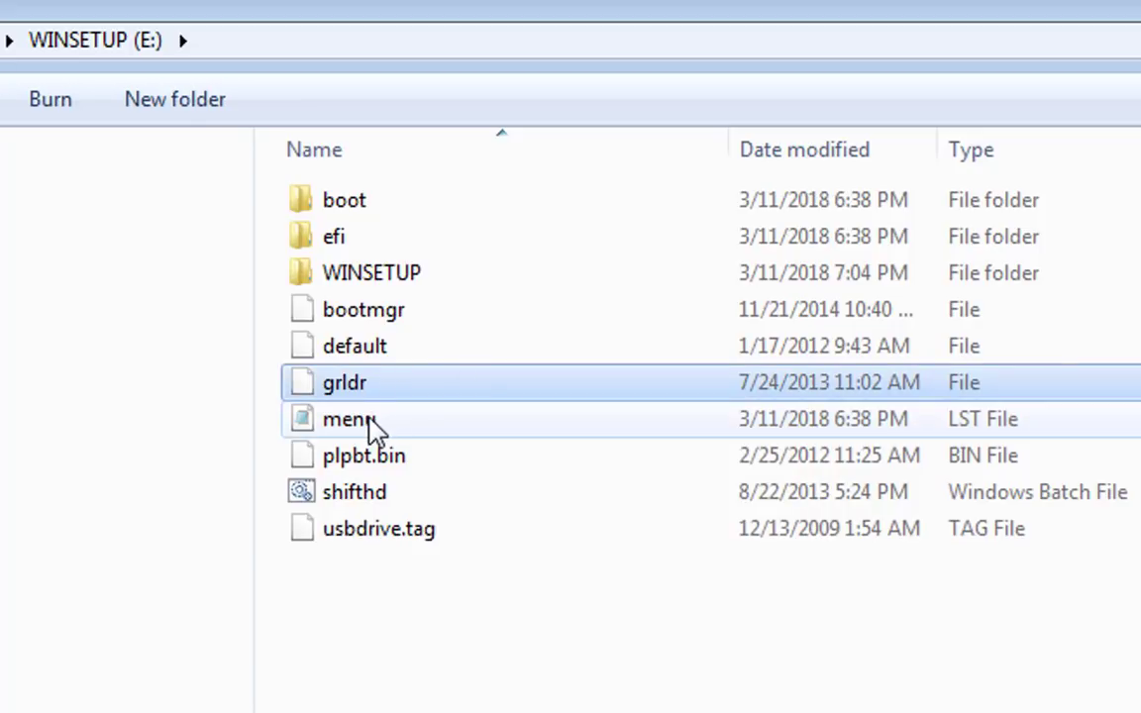
pyautogui.click(379, 428)
pyautogui.rightClick(433, 438)
pyautogui.click(447, 439)
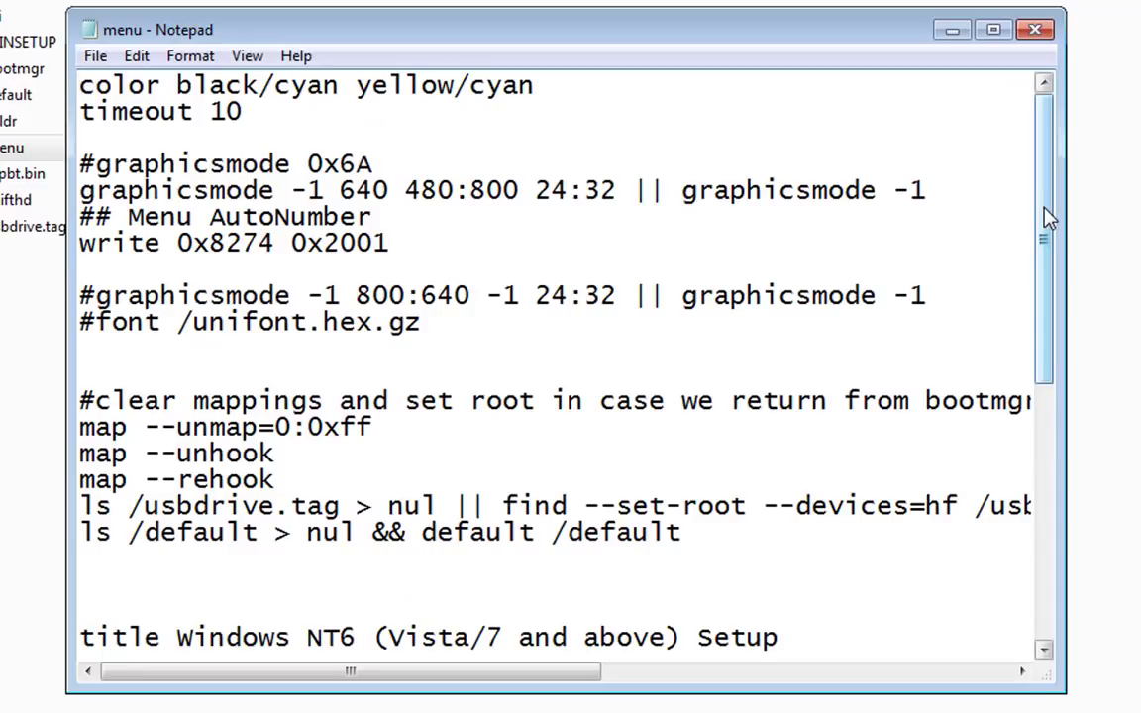
# Step: Replace the boot entry title "Windows NT6 (Vista/7 and above) Setup" with "Install Windows 7-8-10", keeping the word title before it
pyautogui.moveTo(1047, 220); pyautogui.dragTo(1058, 313)
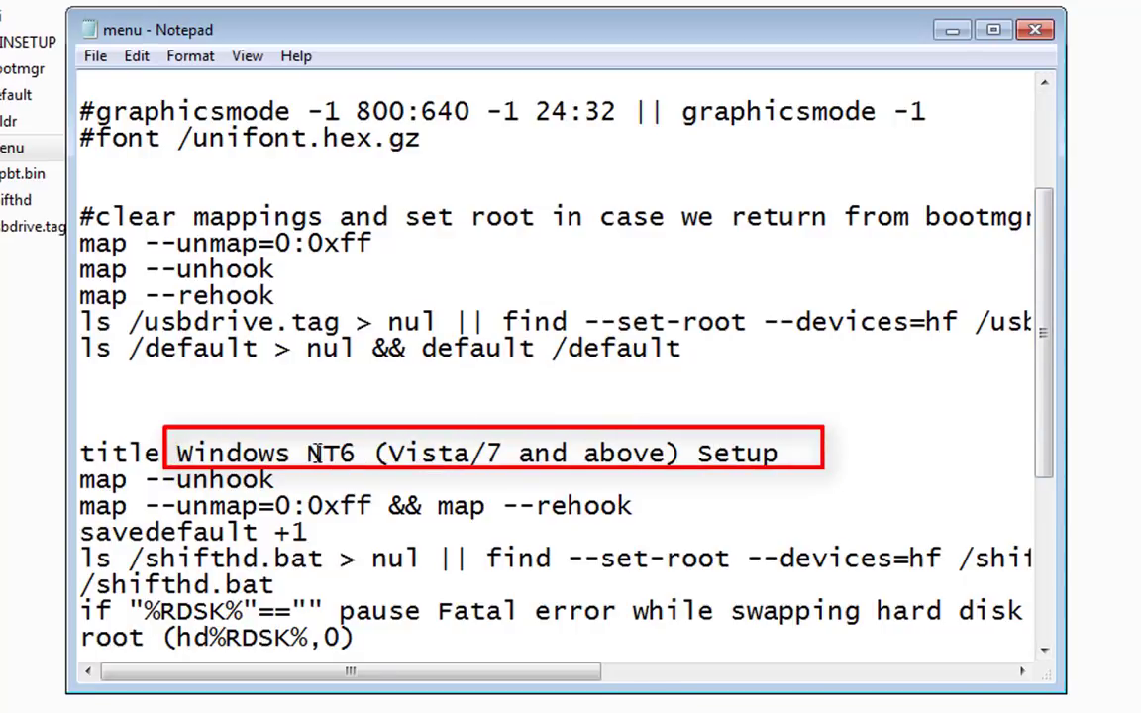
pyautogui.moveTo(799, 453)
pyautogui.mouseDown()
pyautogui.moveTo(180, 479)
pyautogui.moveTo(178, 453)
pyautogui.mouseUp()
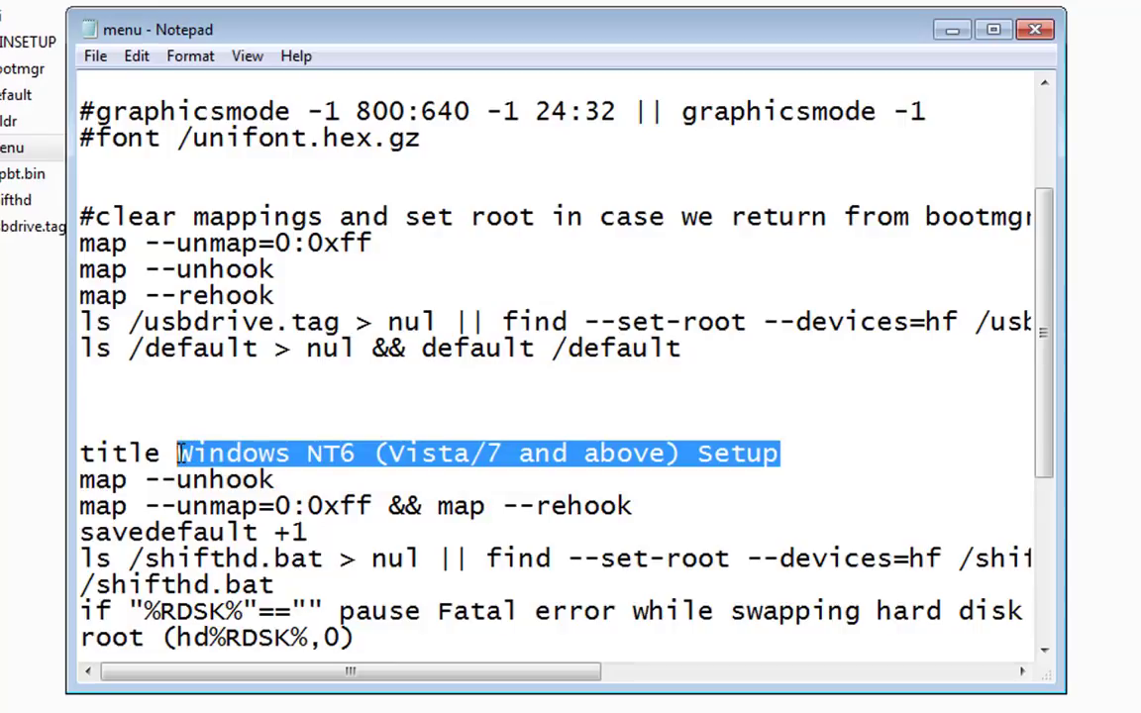
pyautogui.press('BackSpace')
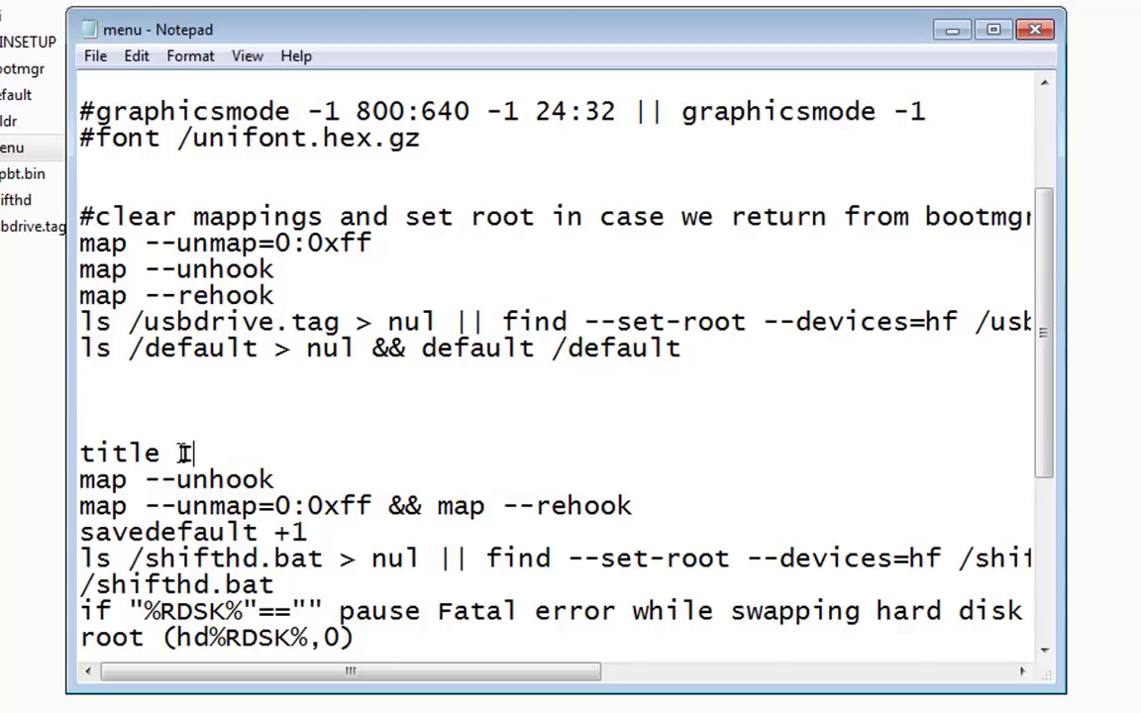
pyautogui.write('Install Win')
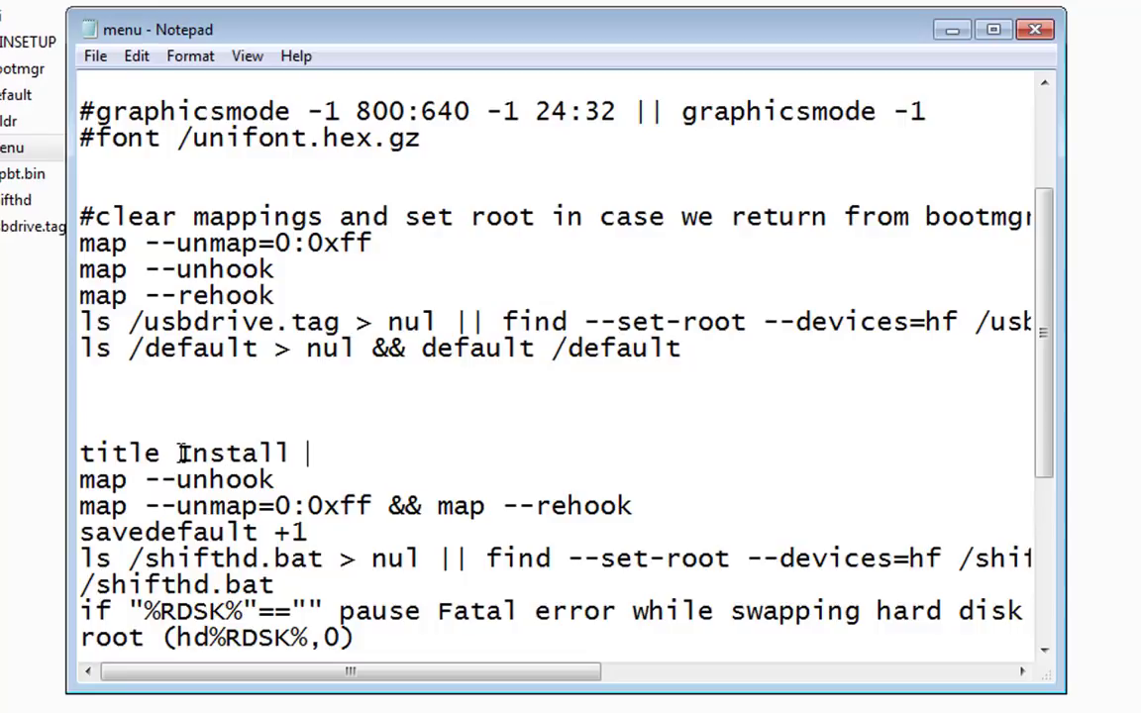
pyautogui.press('BackSpace')
pyautogui.write('nwo')
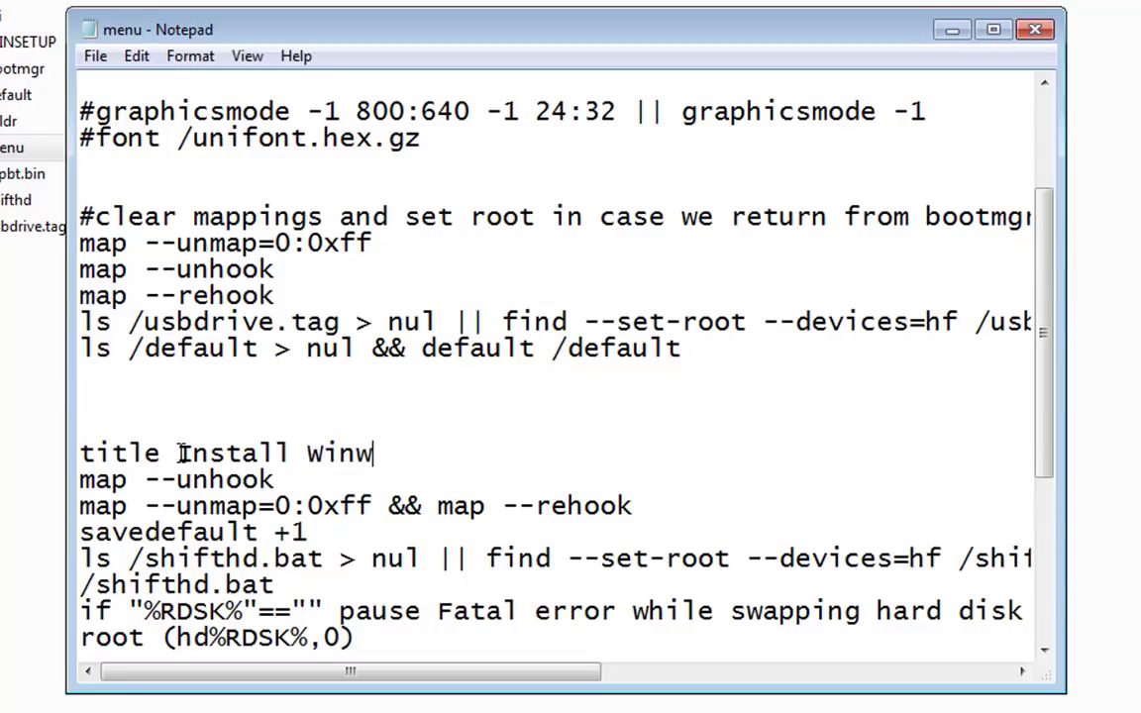
pyautogui.press('BackSpace')
pyautogui.press('BackSpace')
pyautogui.write('dows ')
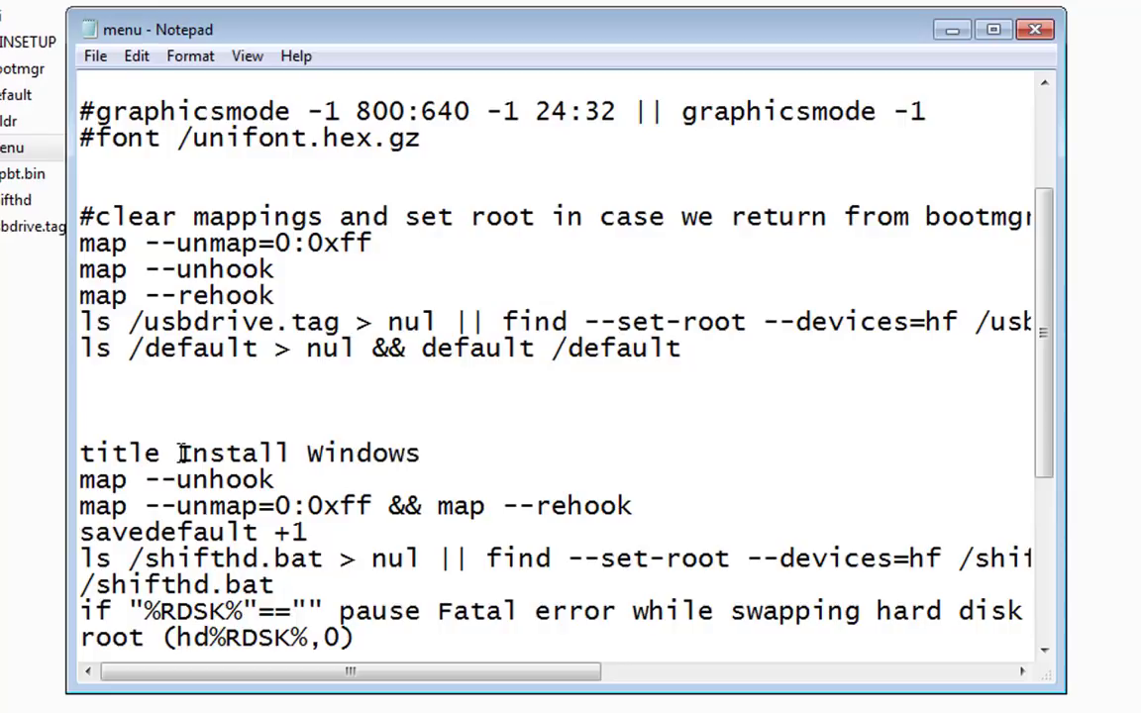
pyautogui.write('7-8-10')
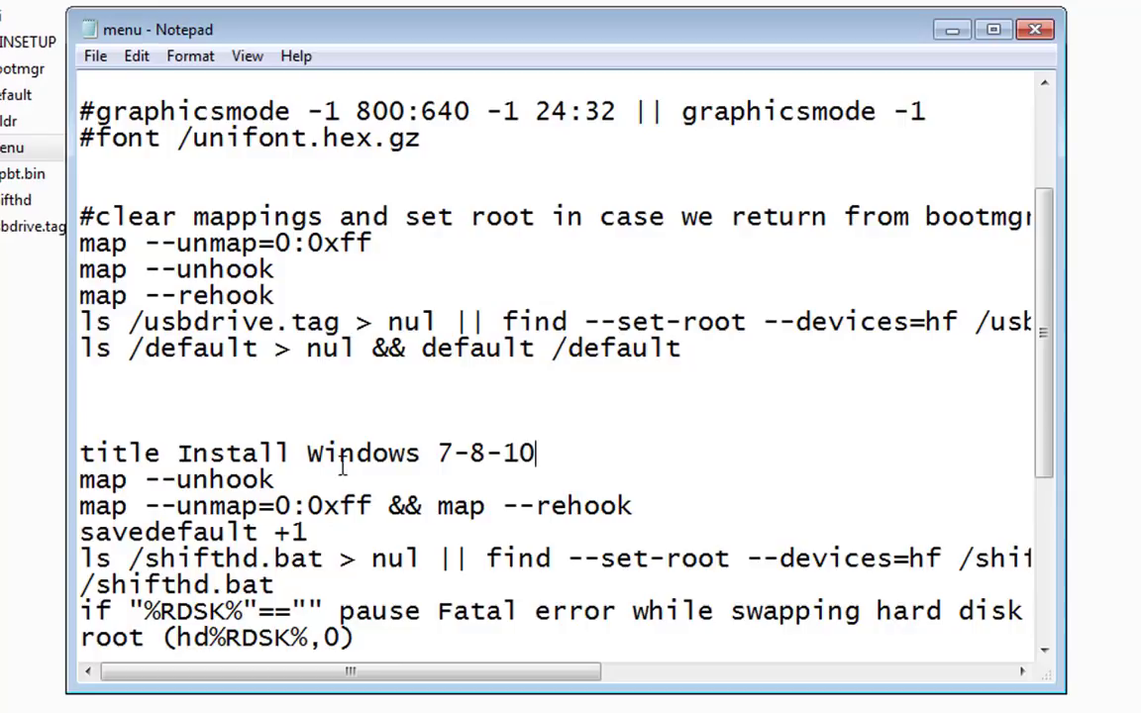
# Step: Replace the second boot entry's title text, "Second part/continue NT6 Setup (Boot first internal disk)", with "Boot form Harddisk"
pyautogui.moveTo(1052, 411); pyautogui.dragTo(1052, 522)
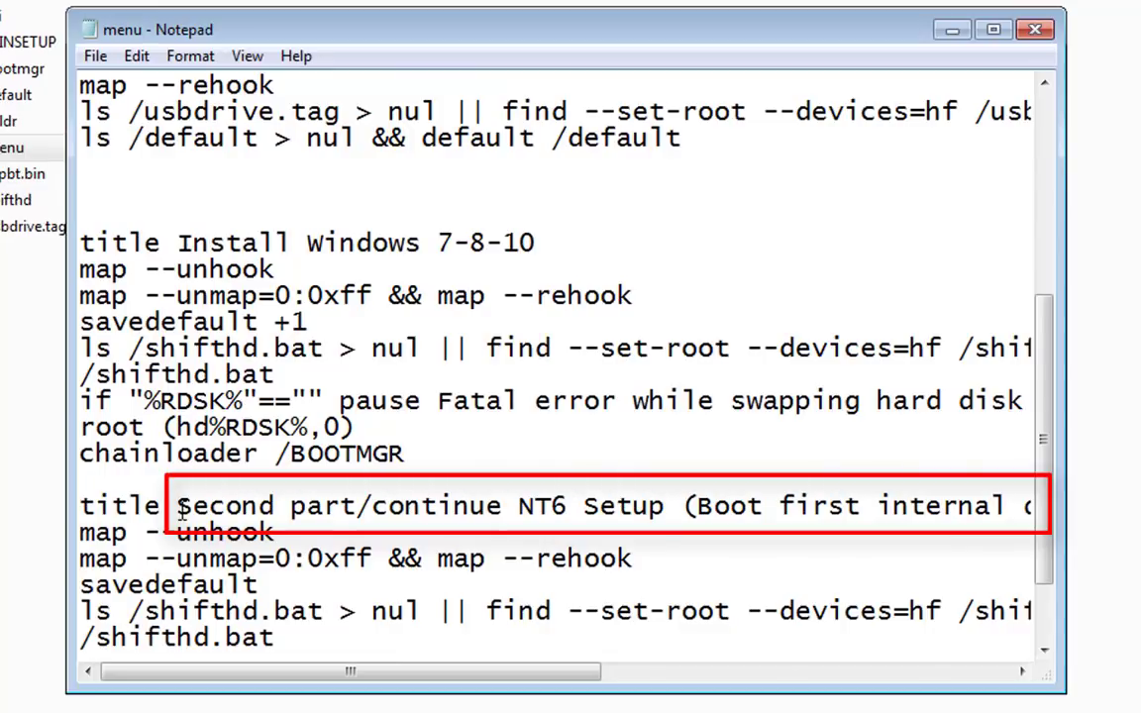
pyautogui.moveTo(177, 508)
pyautogui.mouseDown()
pyautogui.moveTo(1105, 521)
pyautogui.moveTo(1109, 502)
pyautogui.moveTo(800, 443)
pyautogui.moveTo(966, 450)
pyautogui.moveTo(1080, 505)
pyautogui.moveTo(1084, 519)
pyautogui.mouseUp()
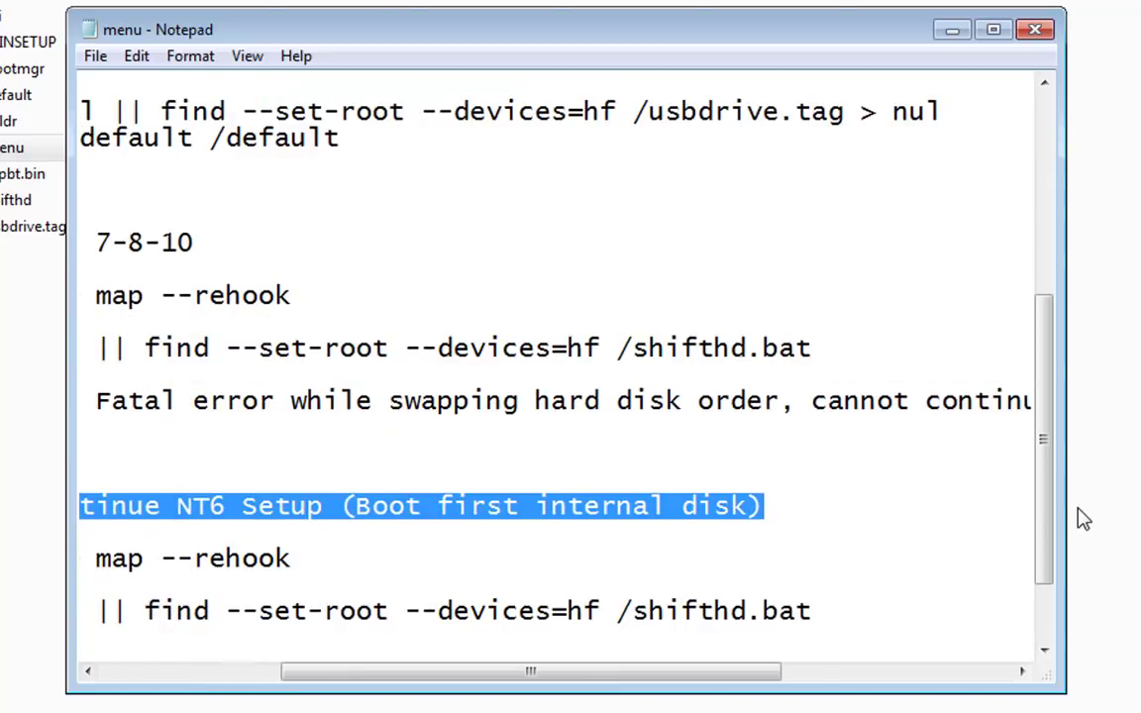
pyautogui.press('Delete')
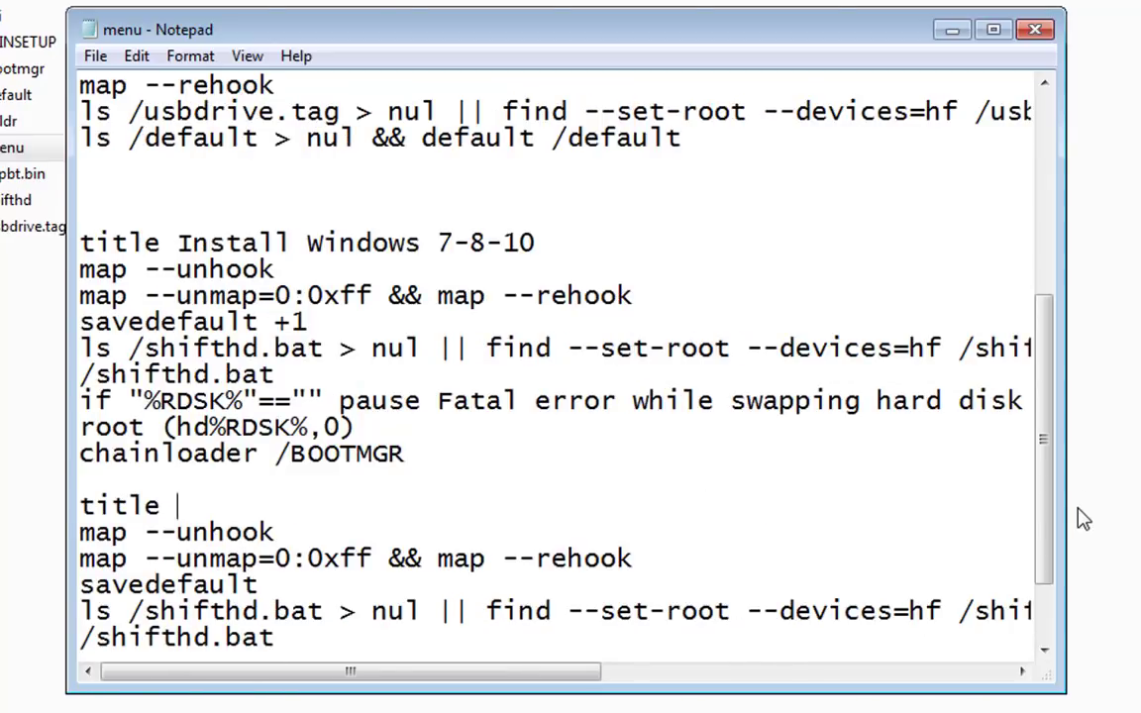
pyautogui.write('Boot ')
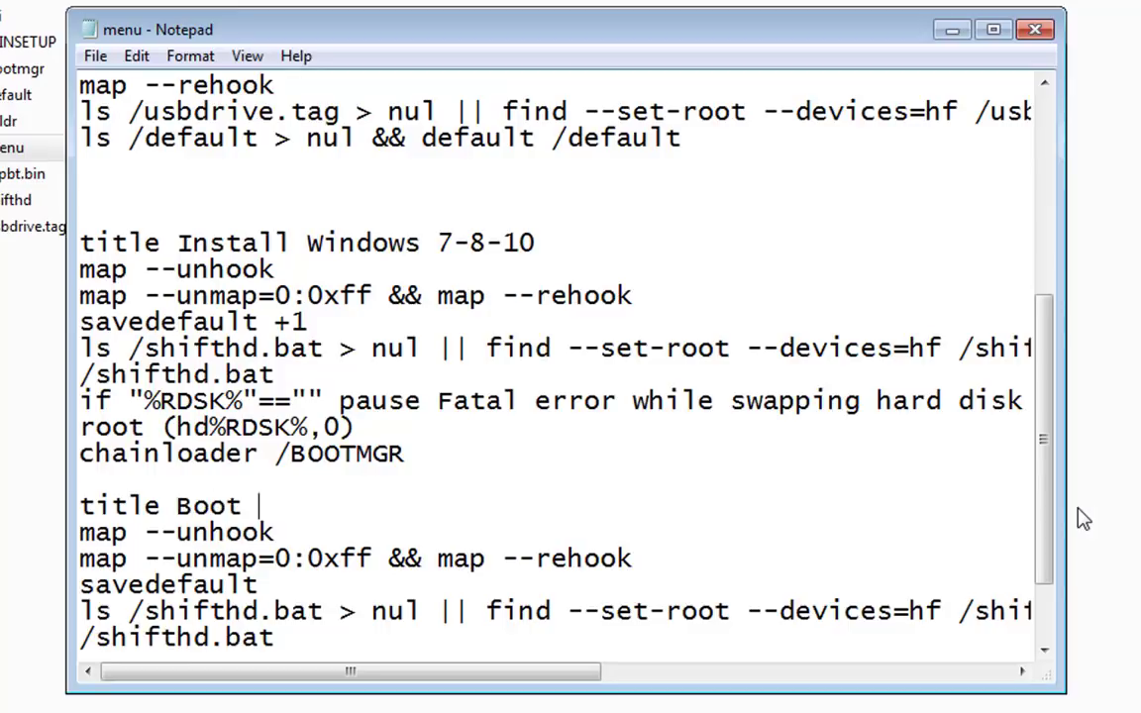
pyautogui.write('form H')
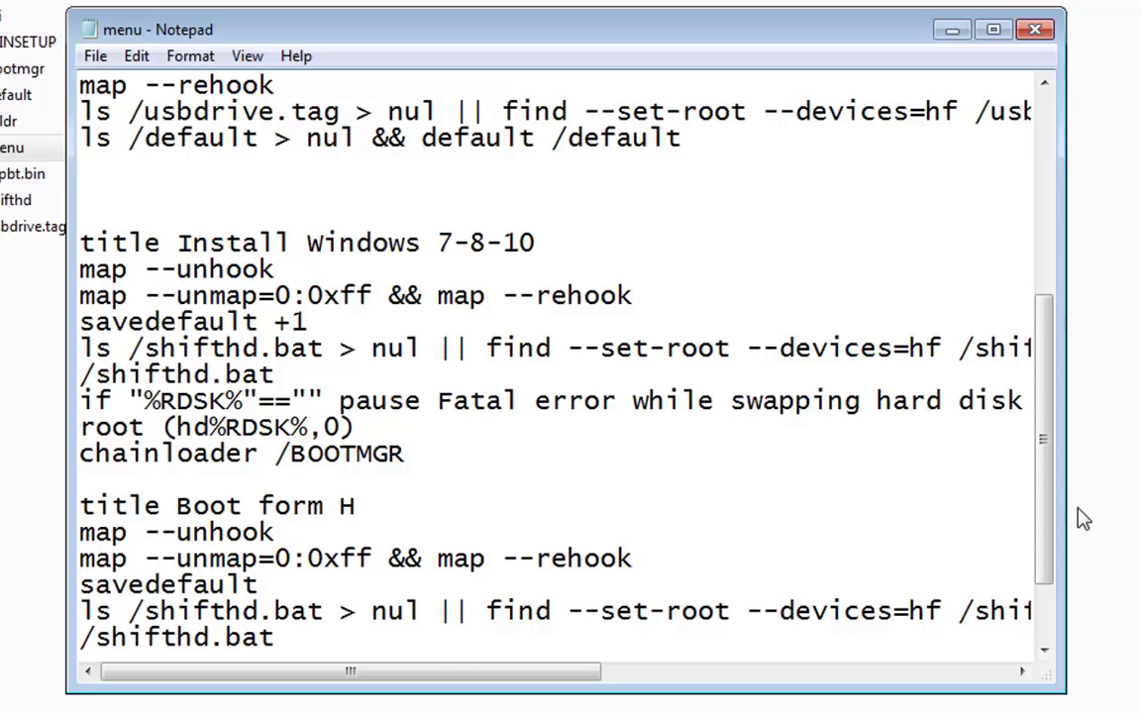
pyautogui.write('ardd')
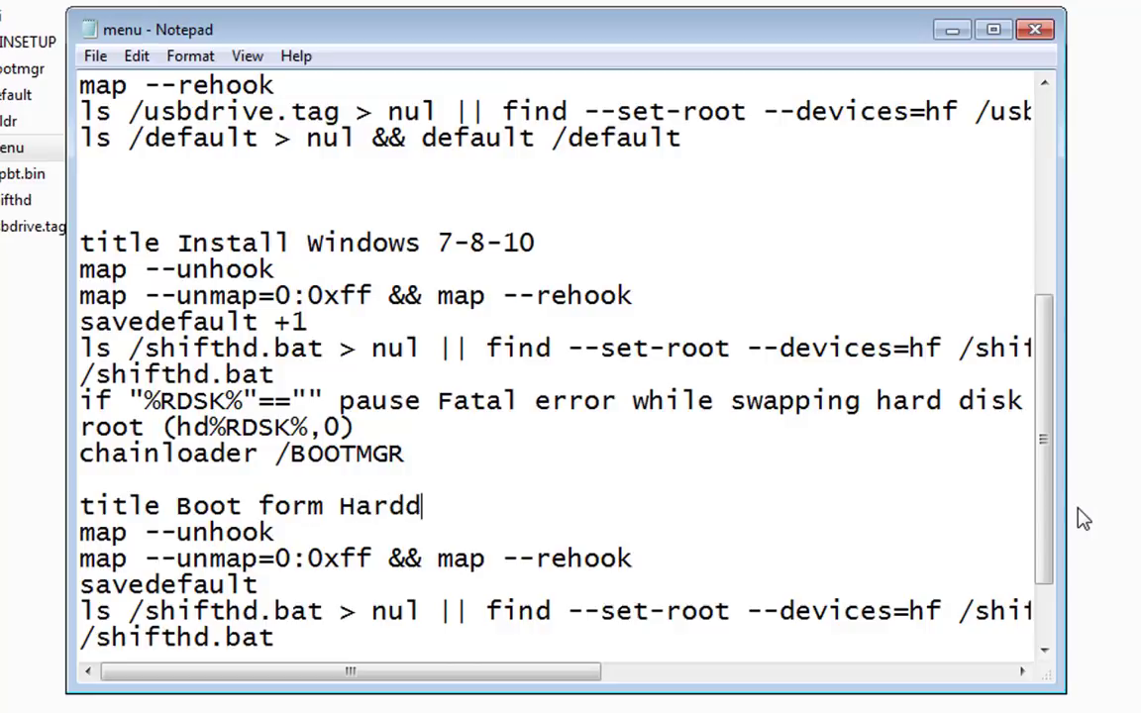
pyautogui.write('isk')
# Step: Save the edited menu file and close Notepad
pyautogui.click(91, 56)
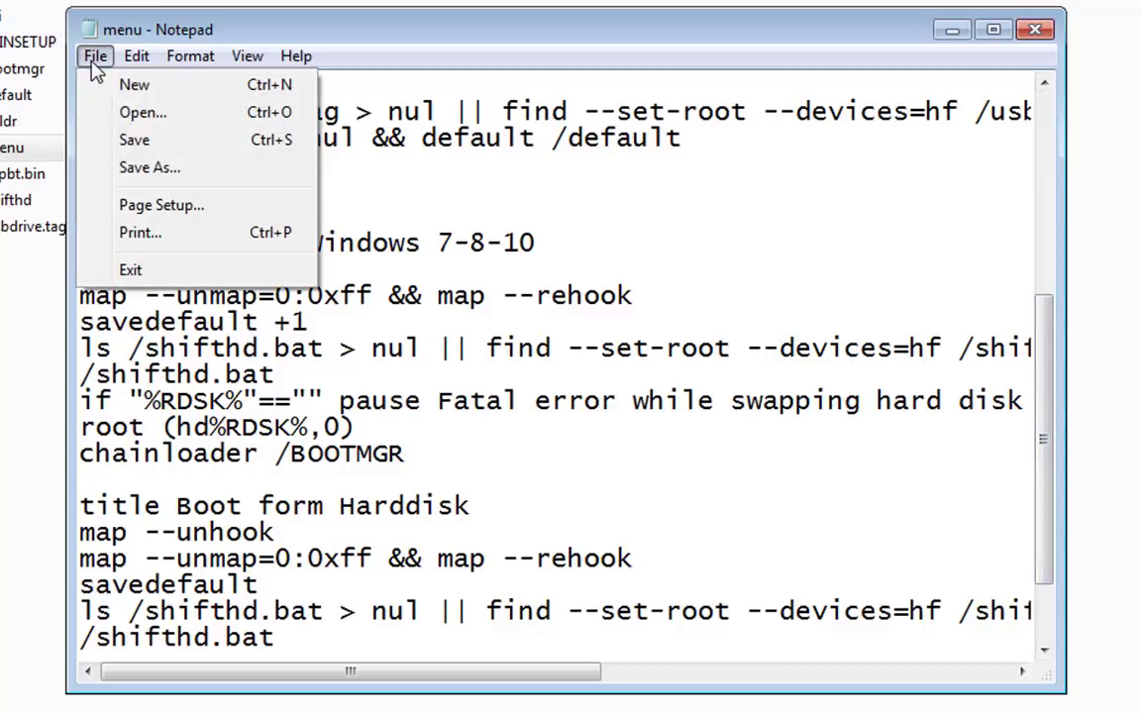
pyautogui.click(141, 145)
pyautogui.click(1042, 36)
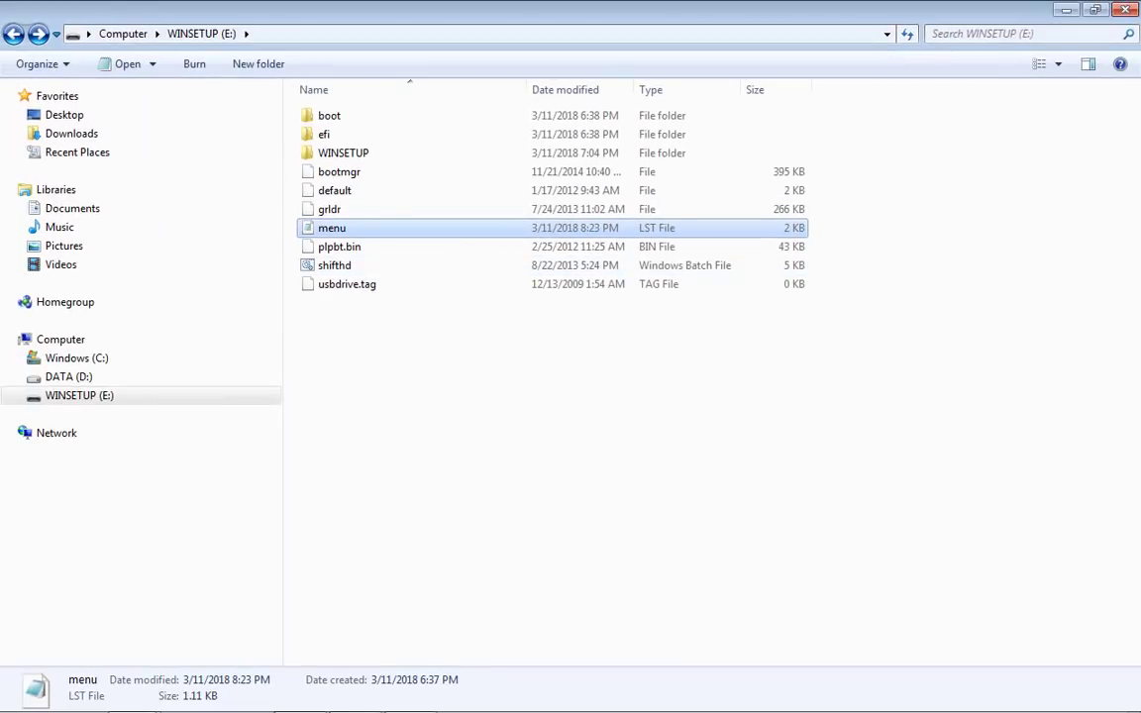
# Step: Switch to WinSetupFromUSB 1.8, enable Test in QEMU for the SanDisk Cruzer Glide drive, and start the test
pyautogui.click(354, 696)
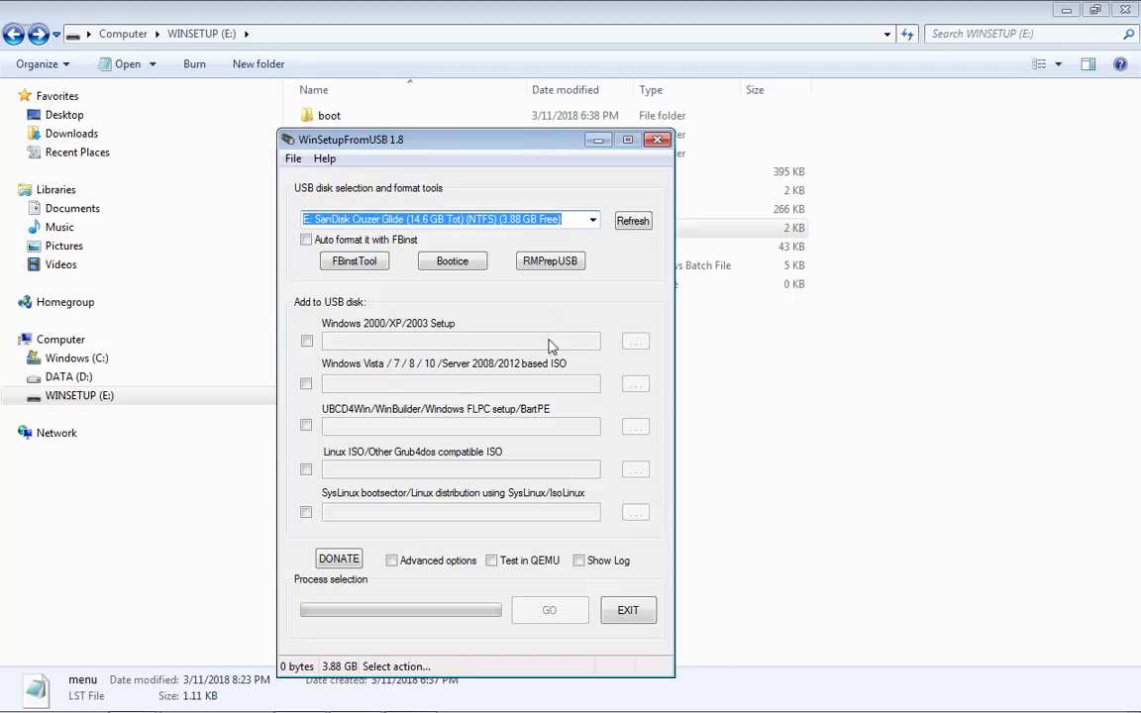
pyautogui.click(492, 561)
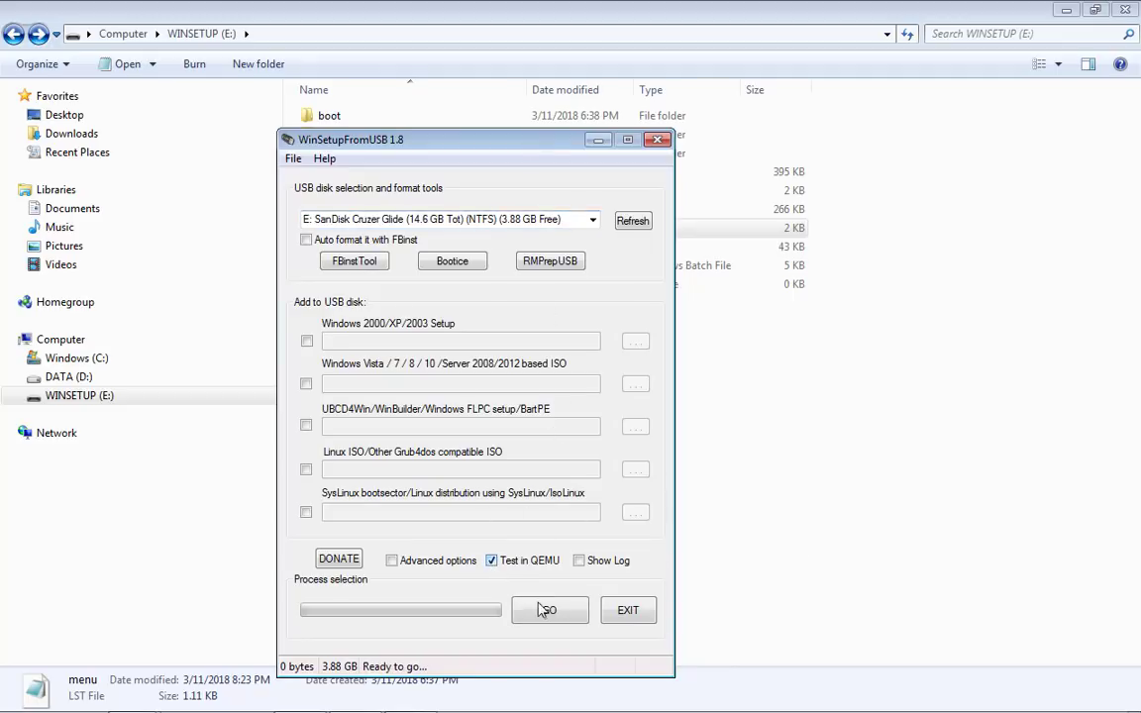
pyautogui.click(543, 611)
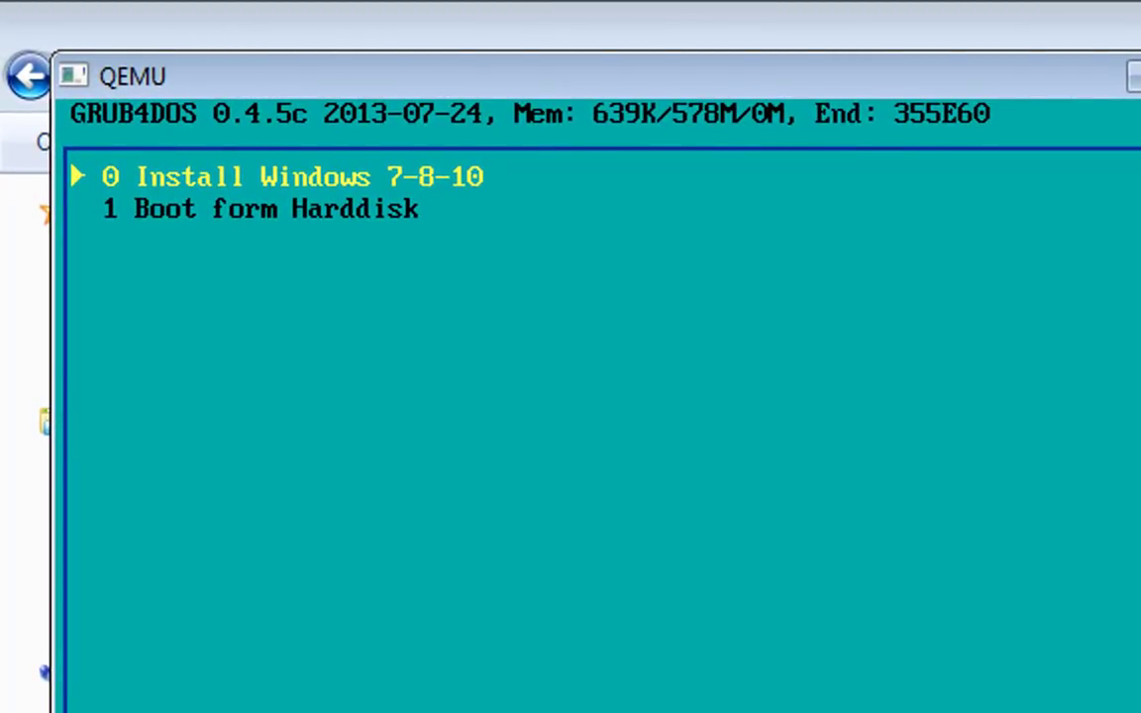
# Step: Move between the two renamed GRUB4DOS menu entries and boot Install Windows 7-8-10
pyautogui.press('Down')
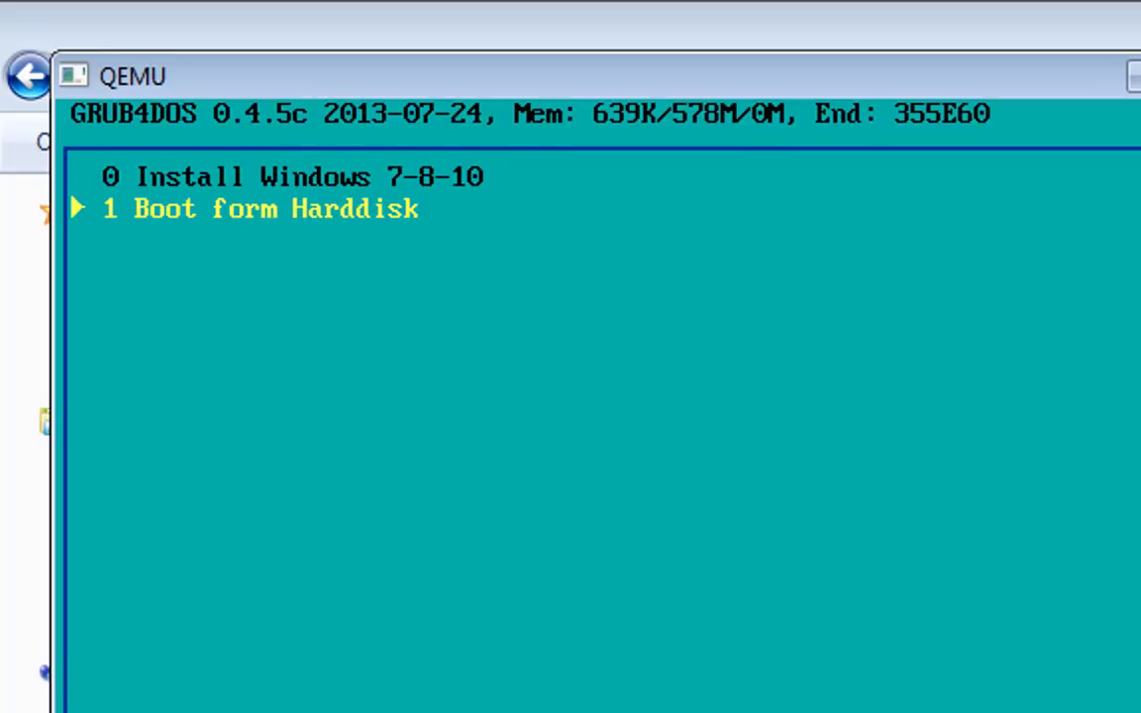
pyautogui.press('Up')
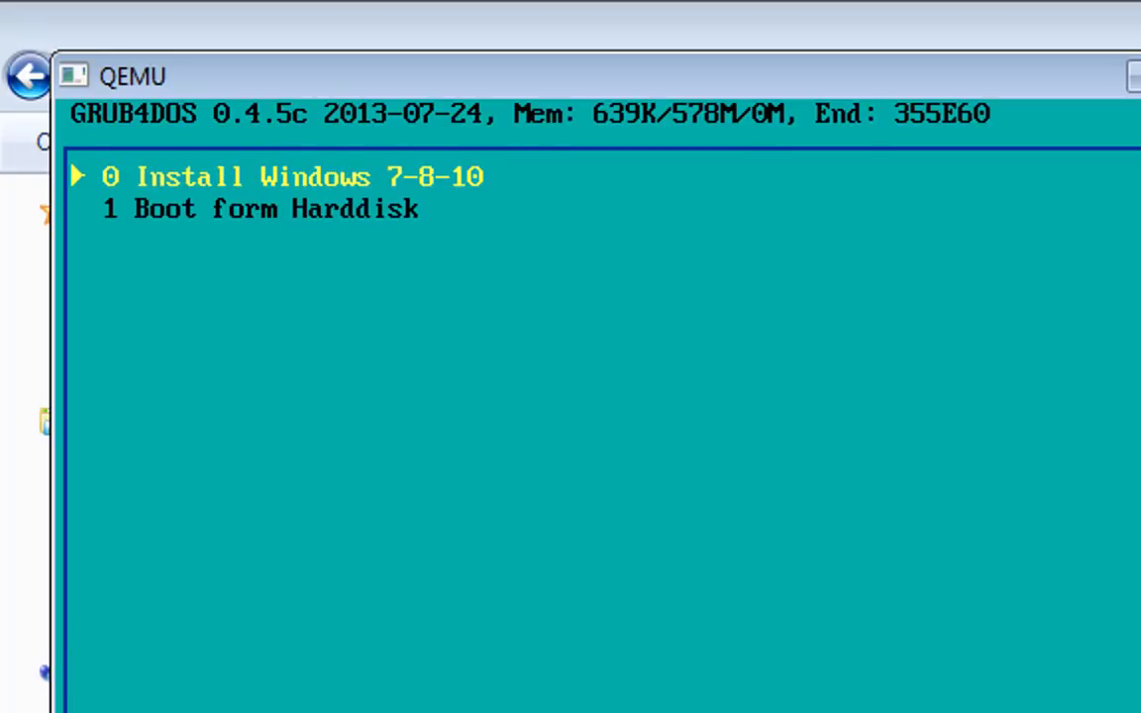
pyautogui.press('Down')
pyautogui.press('Up')
pyautogui.press('Return')
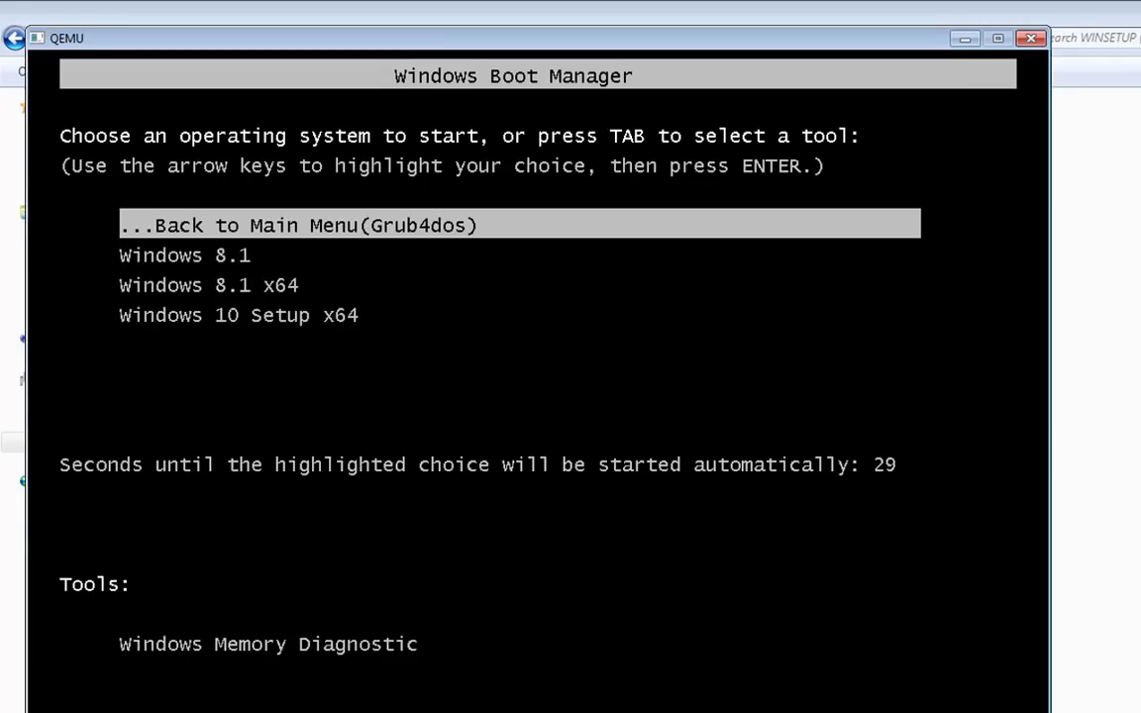
# Step: Step through the Windows Boot Manager's installer entries from Windows 8.1 to Windows 10 Setup x64
pyautogui.press('Down')
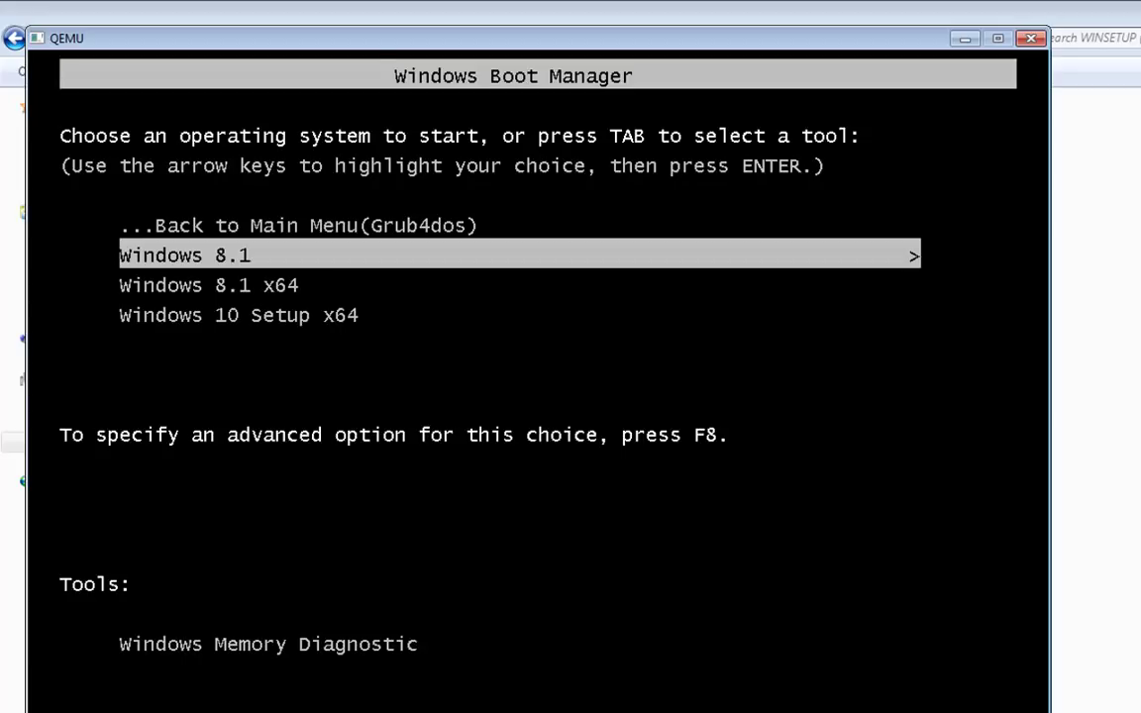
pyautogui.press('Down')
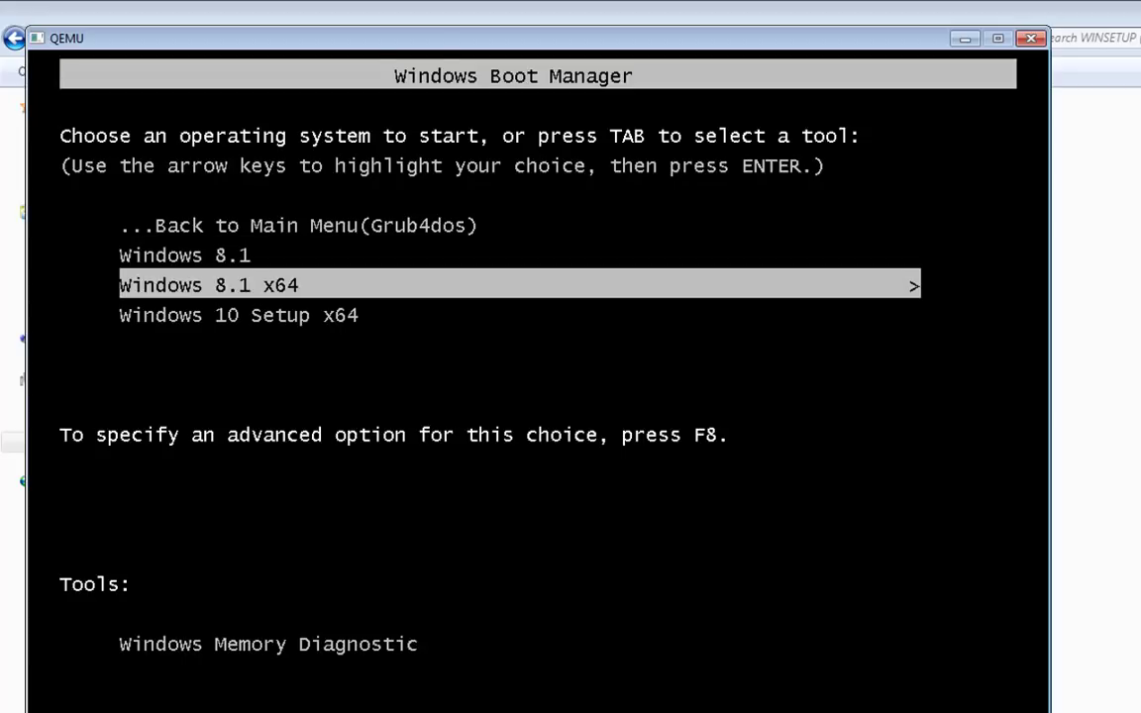
pyautogui.press('Down')
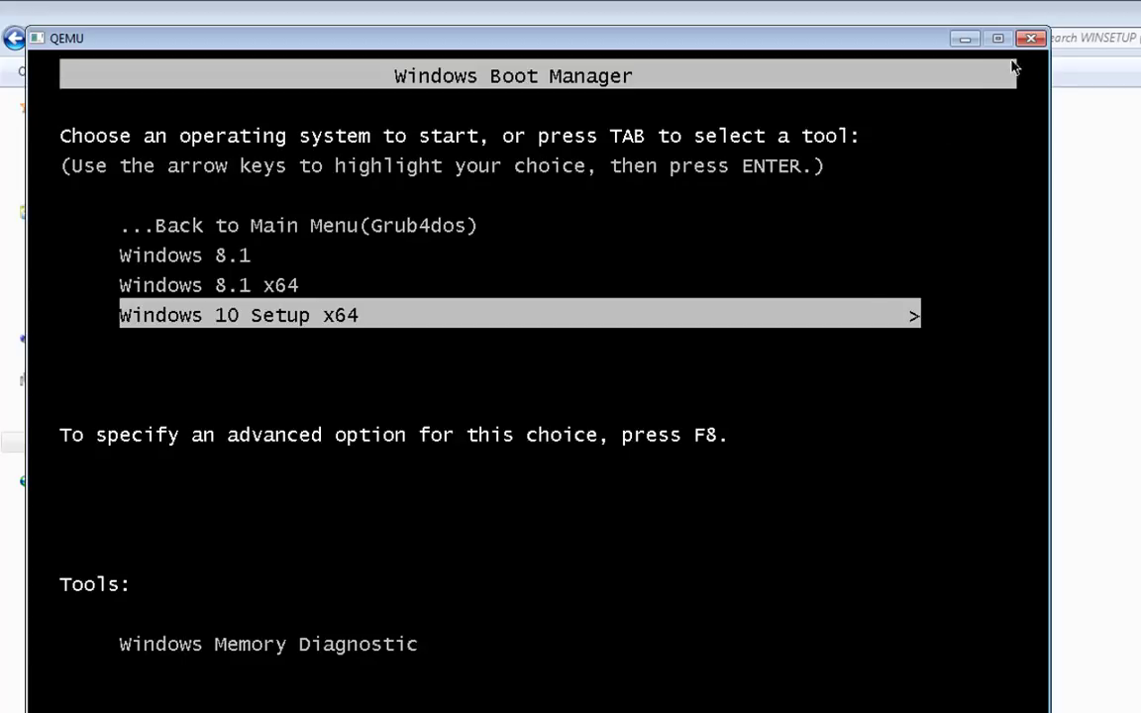
# Step: Close the QEMU test, acknowledge the completion message, and exit WinSetupFromUSB
pyautogui.click(1031, 38)
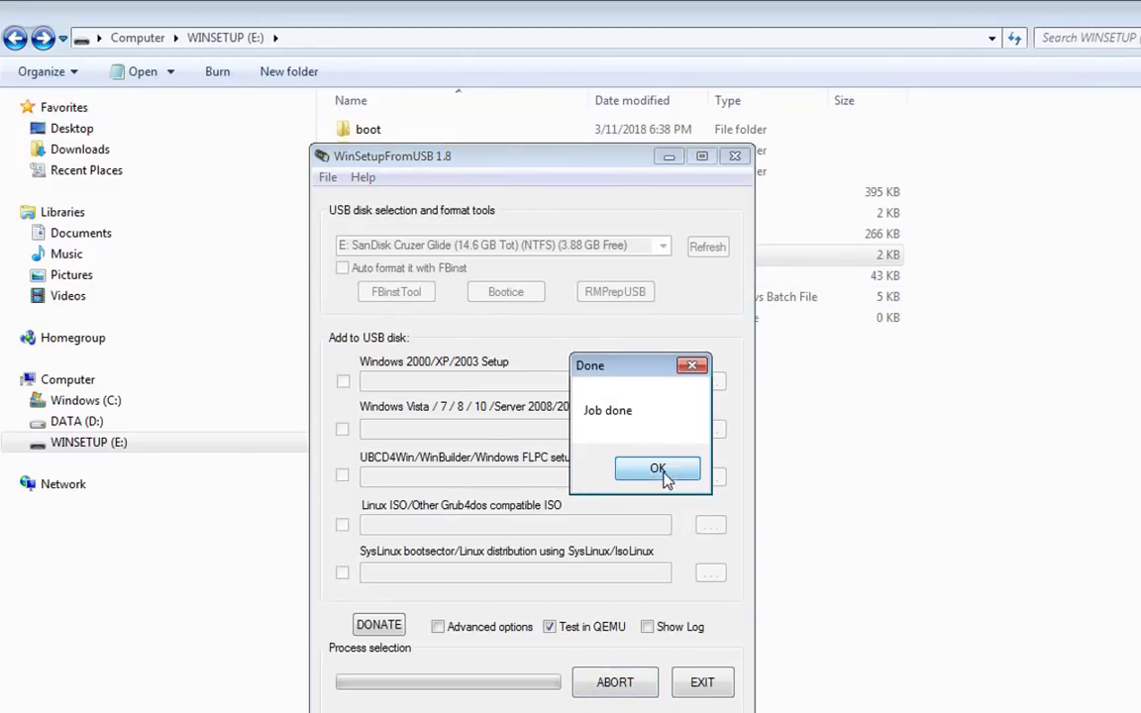
pyautogui.click(664, 475)
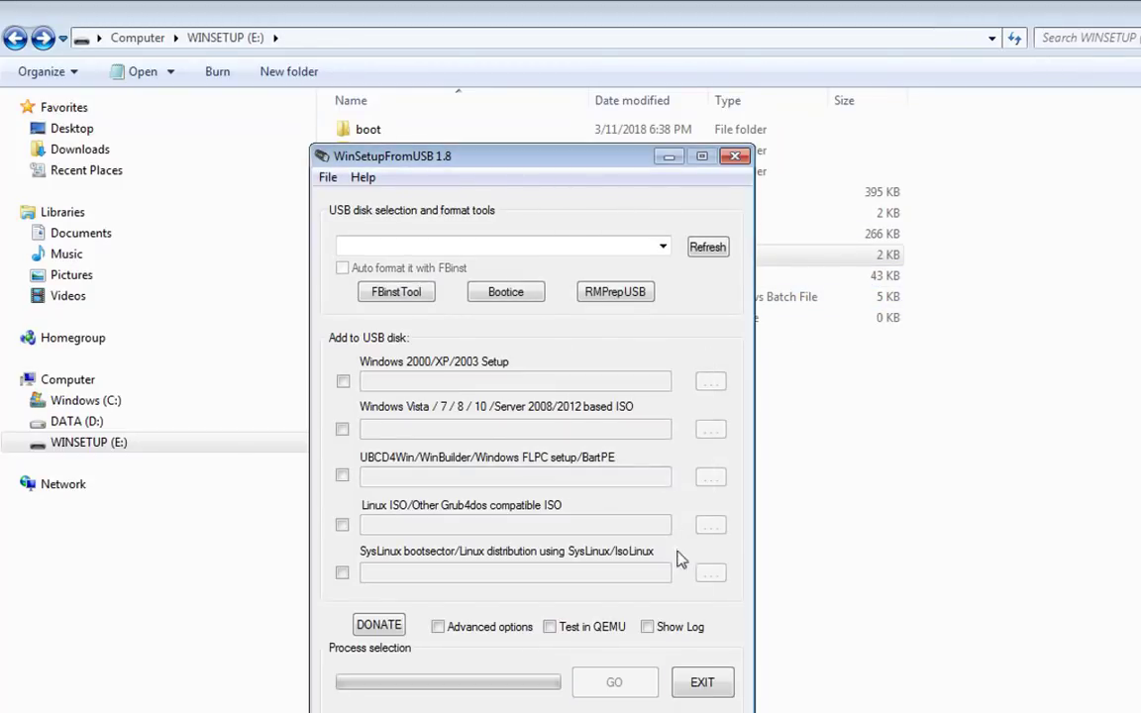
pyautogui.click(702, 683)
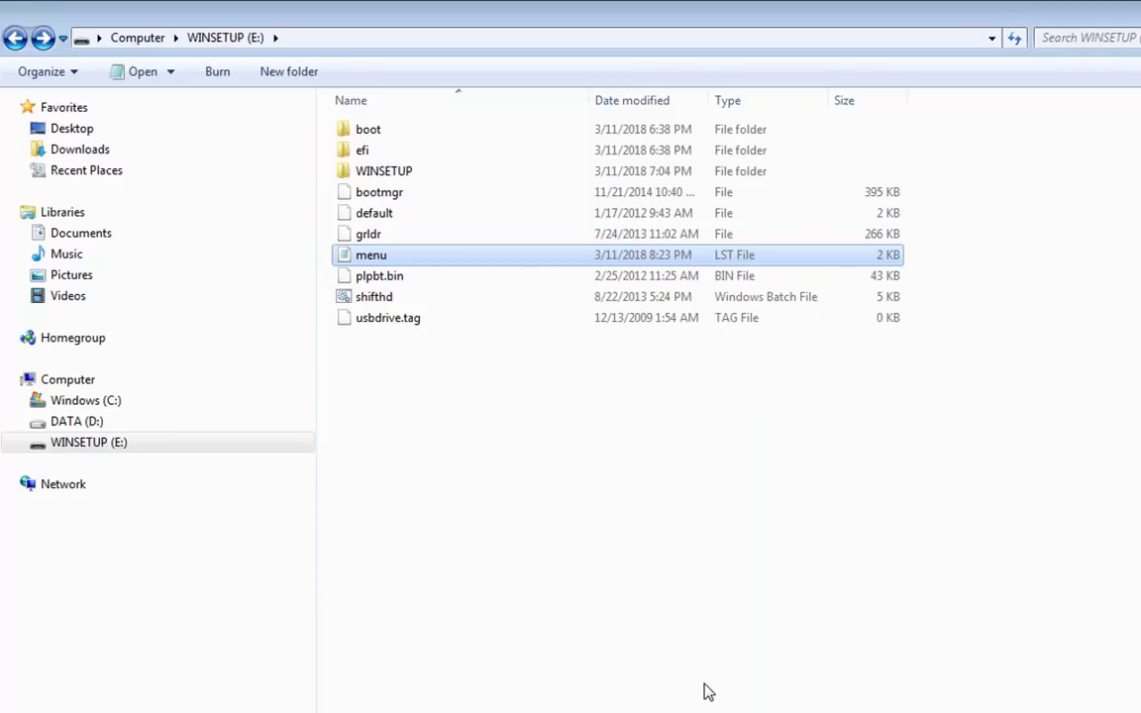